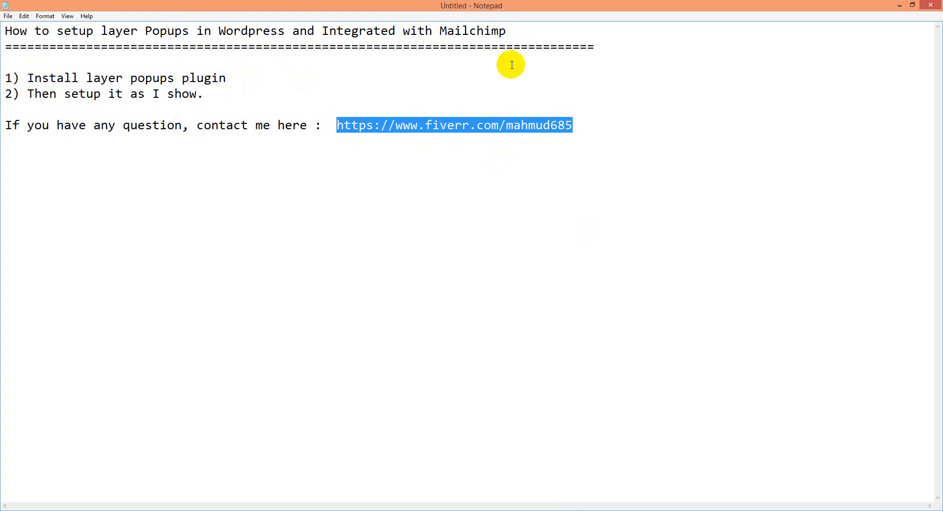
Switch to the browser with the WordPress dashboard and open the form for uploading a new plugin
key(alt+Tab)
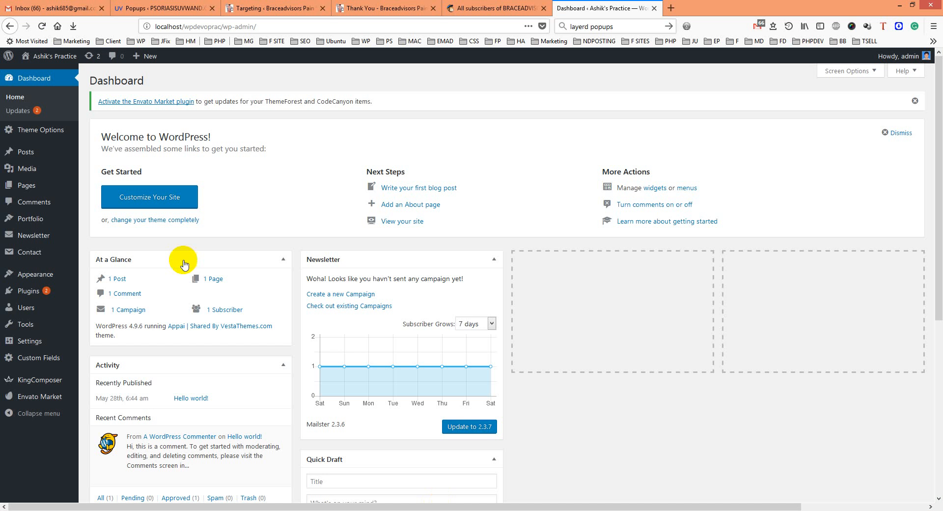
click(42, 291)
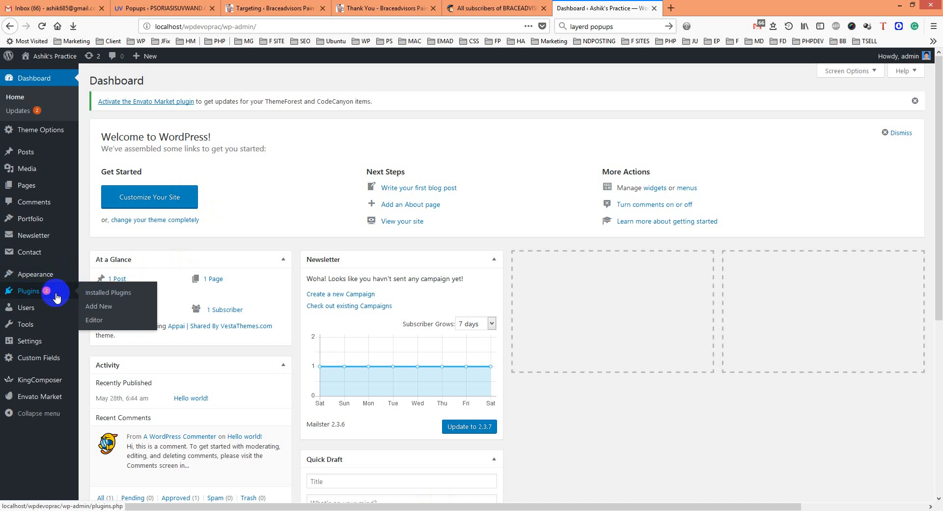
click(117, 312)
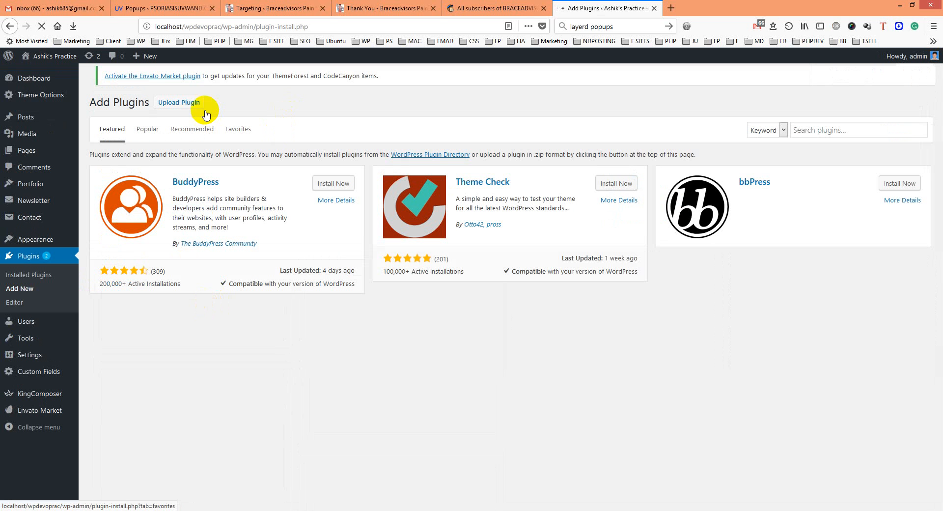
click(183, 106)
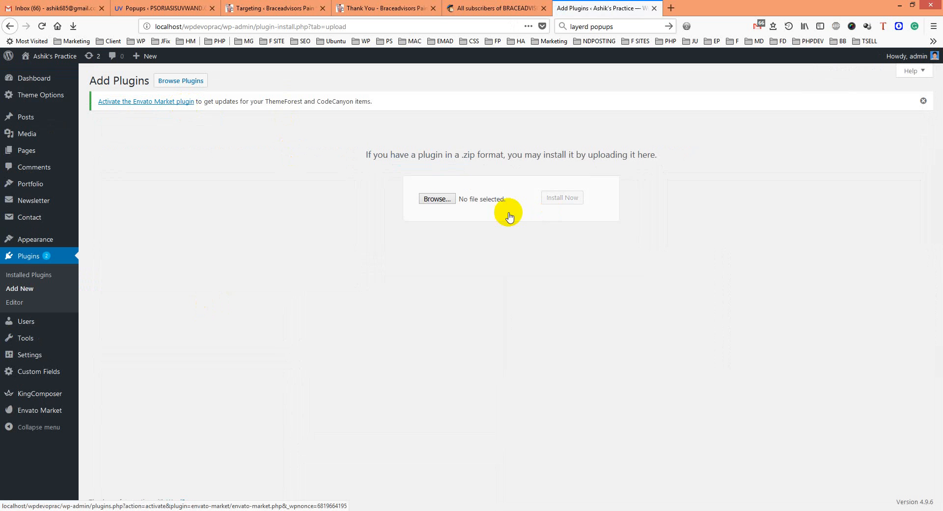
Install the plugin from layered-popups.zip in the Downloads folder and activate it
click(430, 200)
click(276, 279)
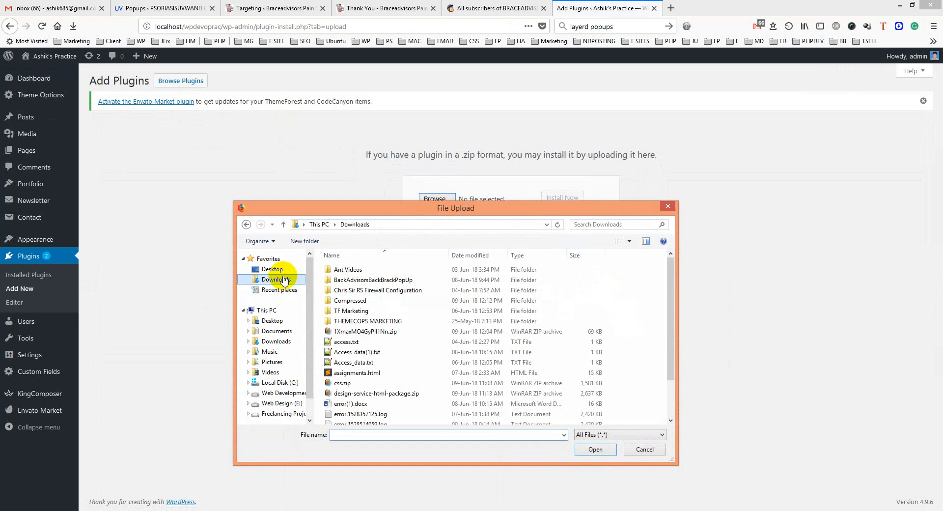
scroll(673, 339, down, 2)
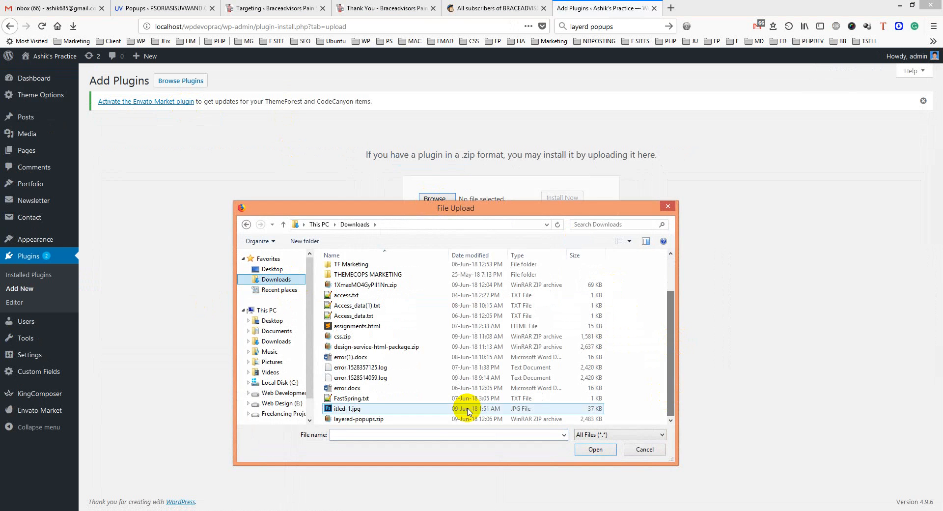
double_click(388, 413)
click(584, 202)
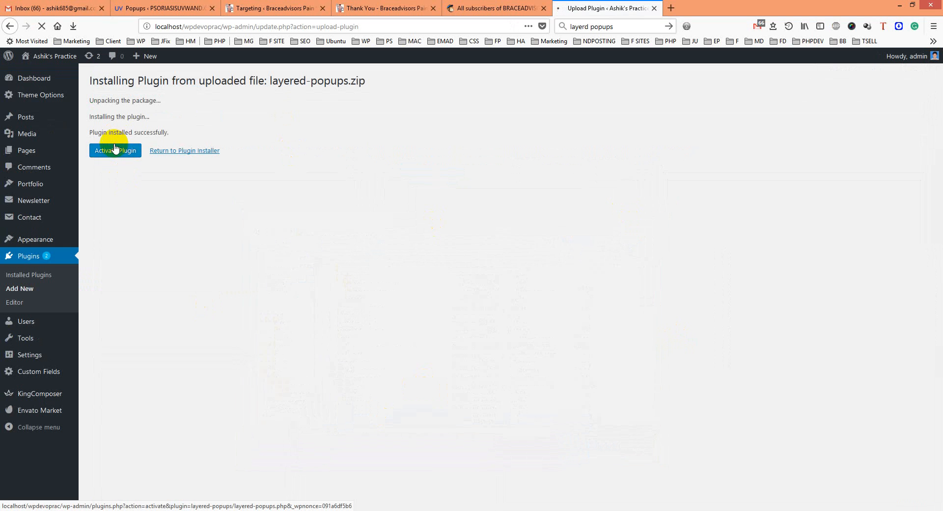
click(116, 150)
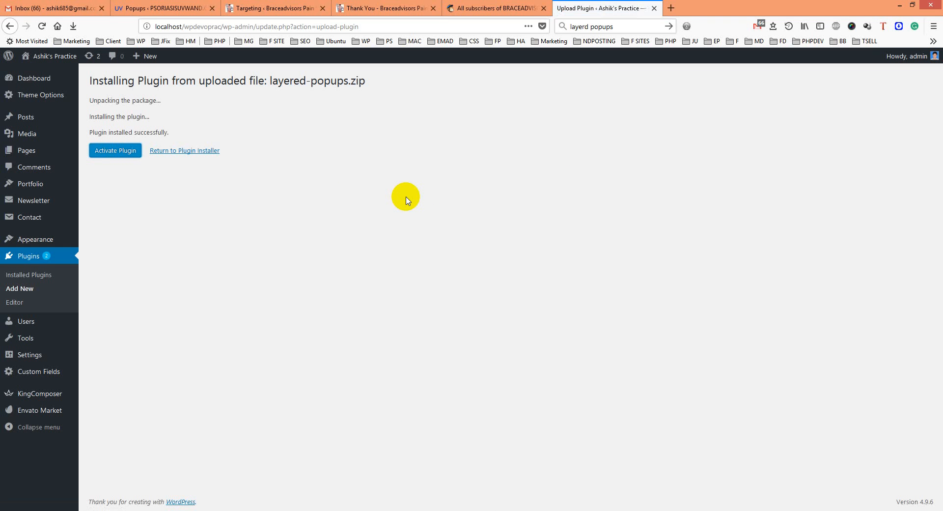
click(118, 152)
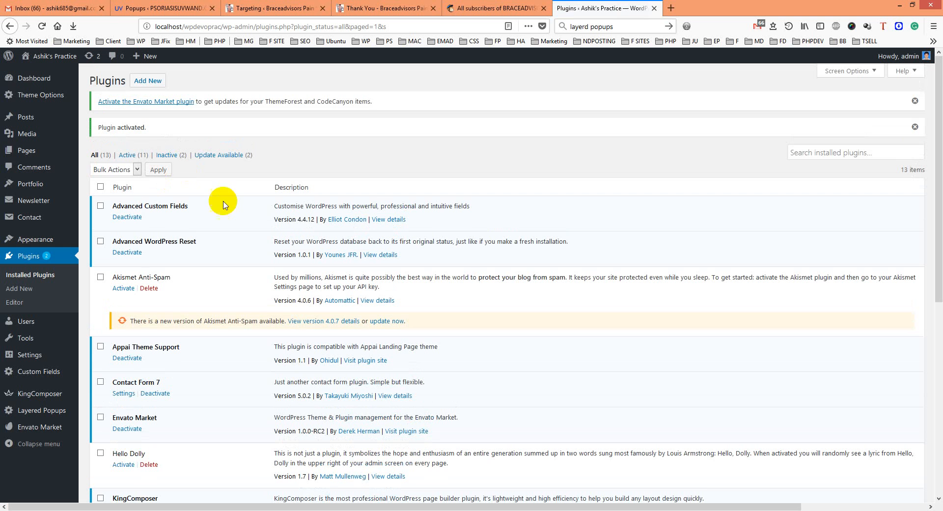
Open the Layered Popups settings and place the cursor in the empty Item Purchase Code field
scroll(211, 216, down, 2)
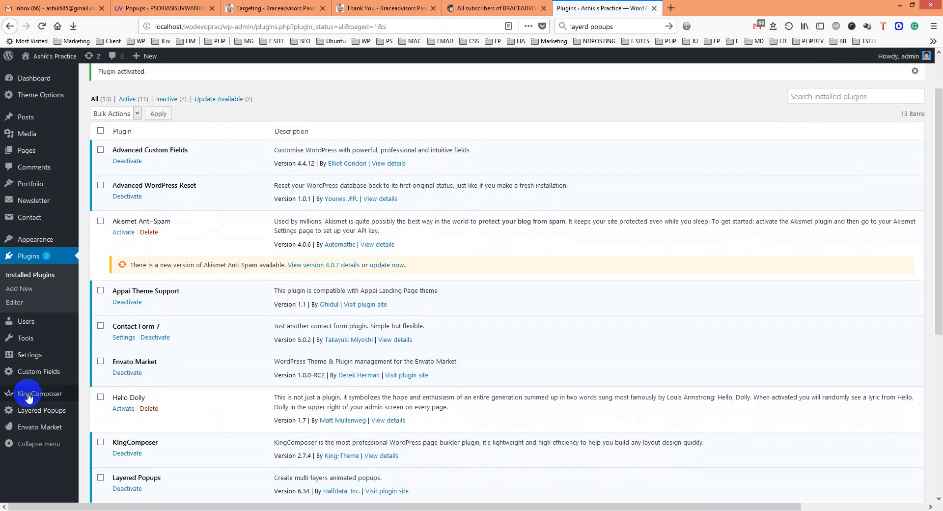
click(54, 416)
click(101, 460)
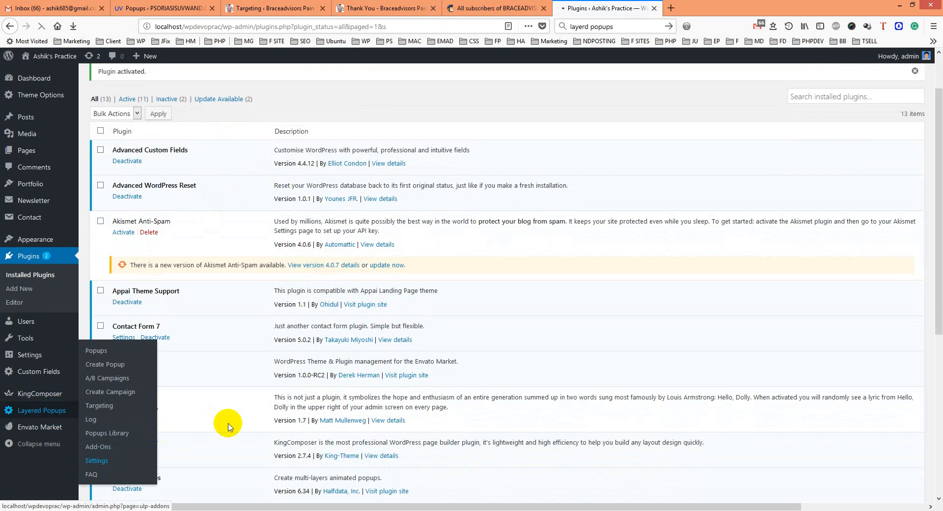
scroll(227, 426, down, 8)
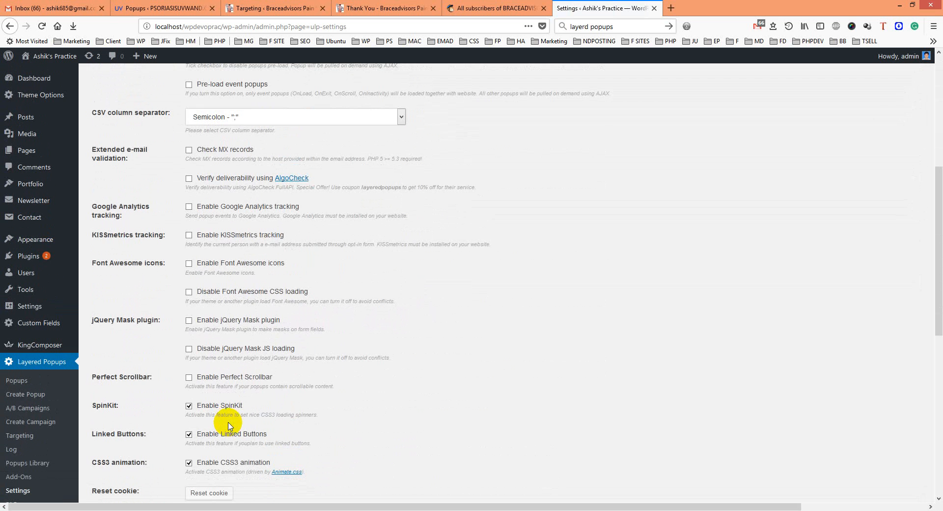
scroll(228, 423, up, 3)
drag(938, 239, 938, 463)
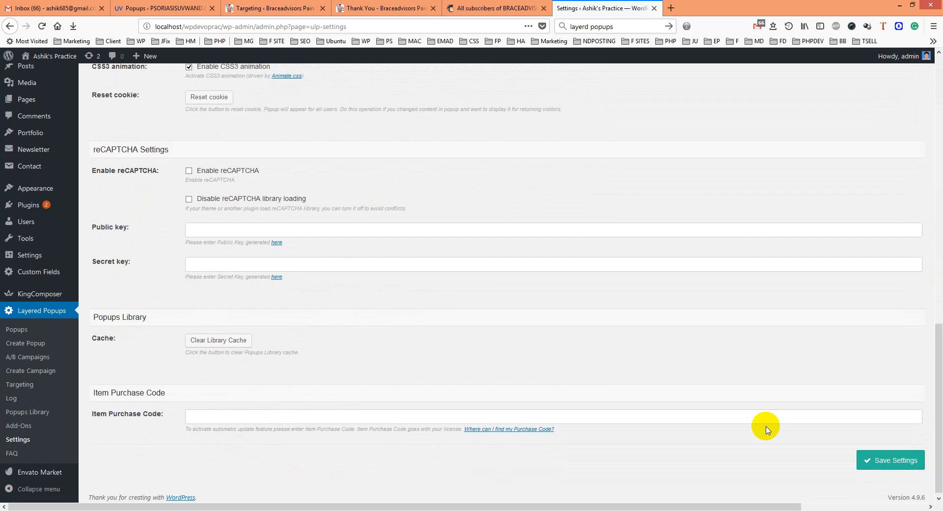
click(222, 422)
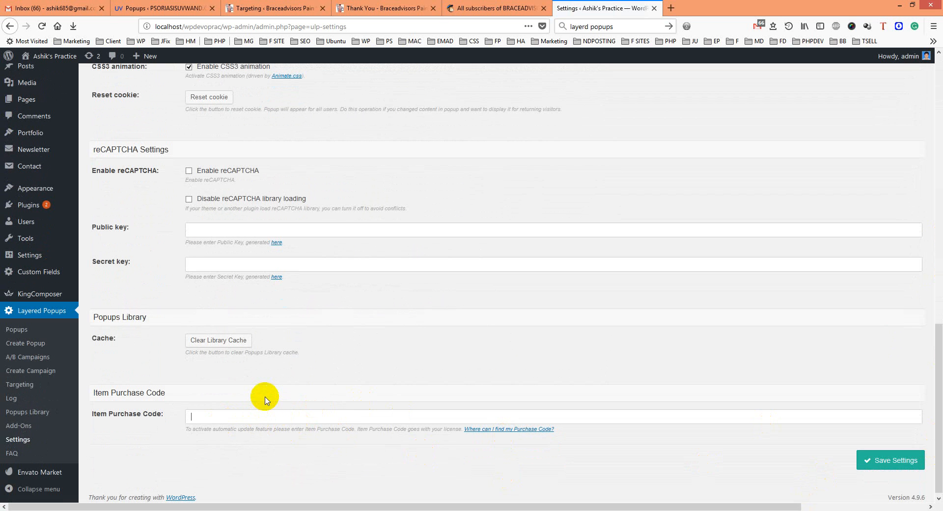
Enable the jQuery Mask plugin, Disable jQuery Mask JS loading, Perfect Scrollbar and Font Awesome icons options in the Layered Popups settings
scroll(398, 374, up, 3)
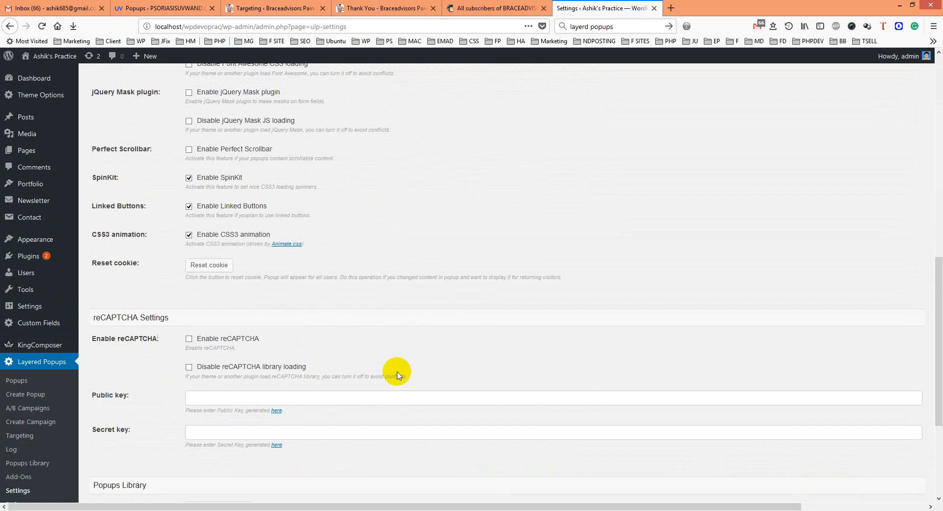
scroll(397, 374, down, 1)
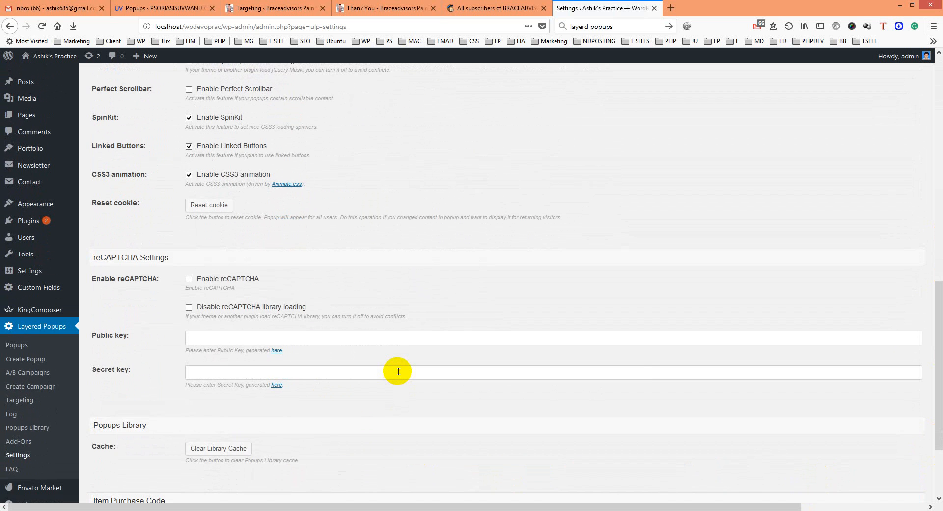
scroll(398, 371, up, 4)
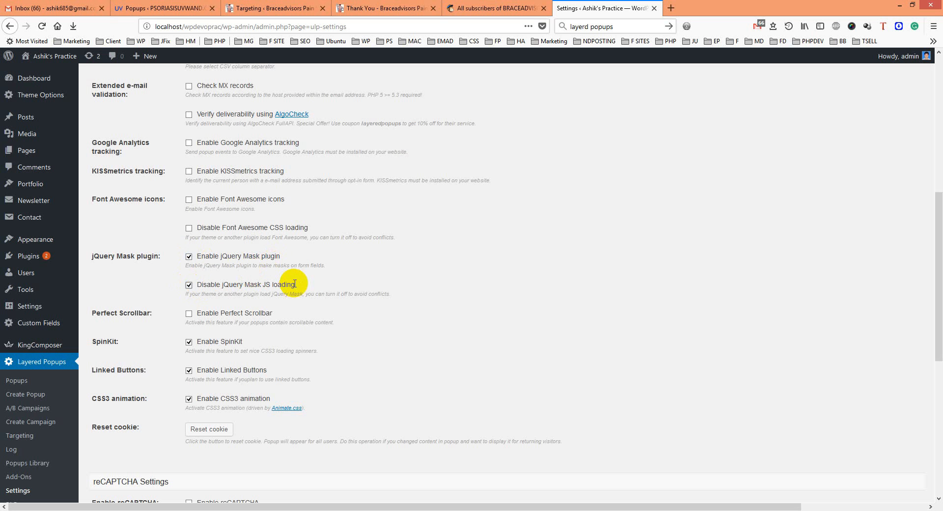
click(189, 313)
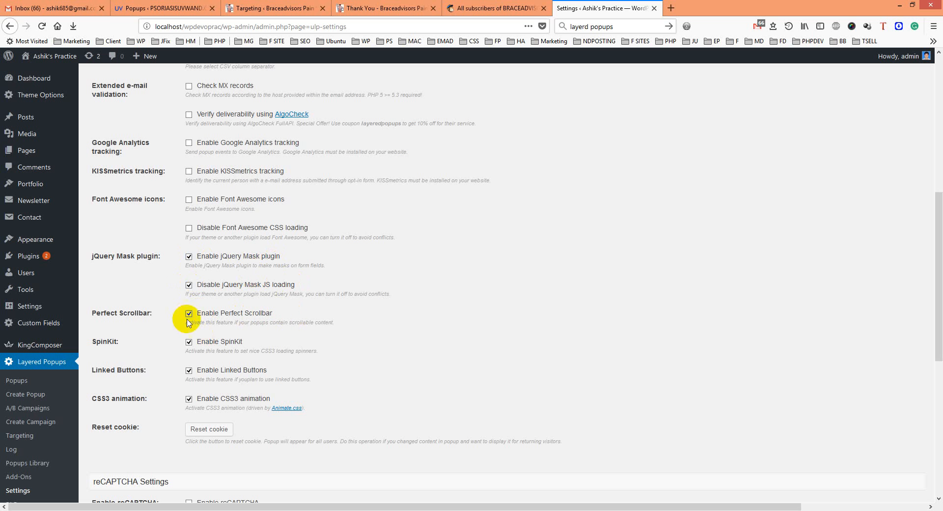
click(188, 199)
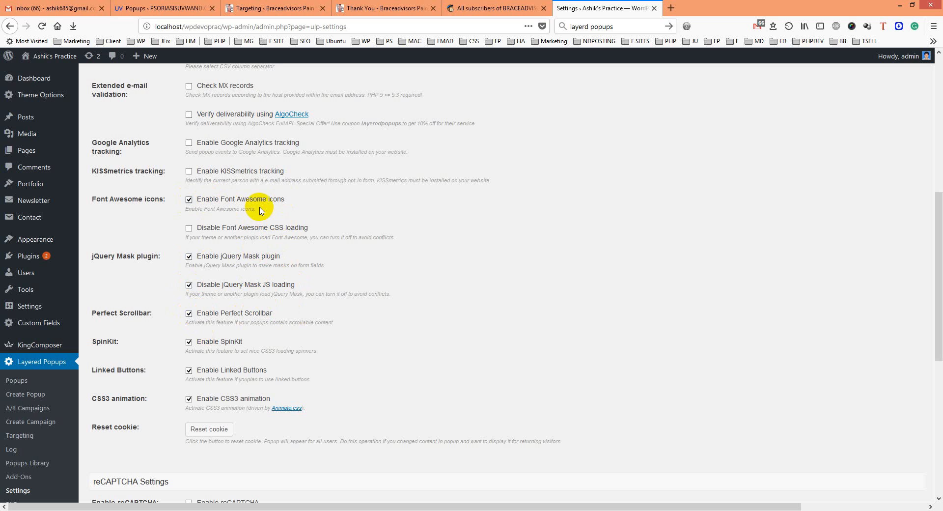
Switch to the Braceadvisors site's Layered Popups settings and review its Miscellaneous options, sender name and sender e-mail
scroll(937, 374, down, 3)
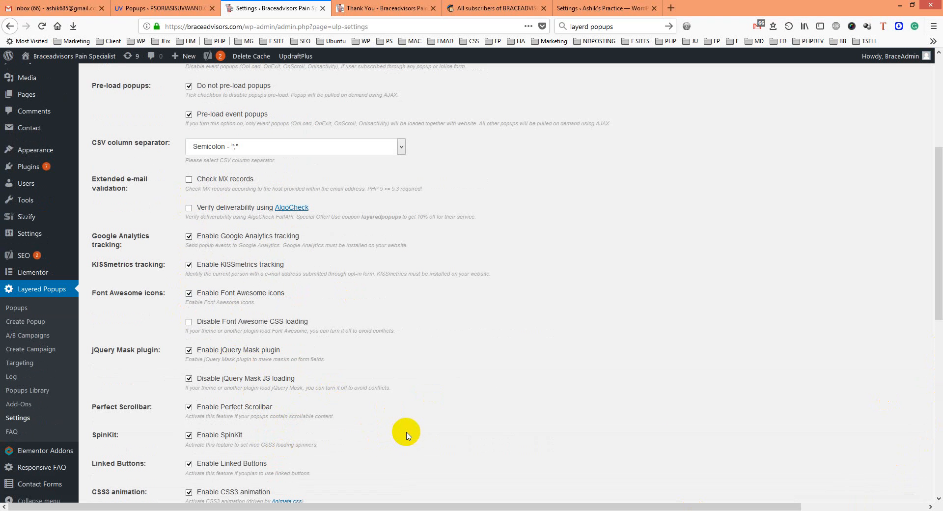
drag(939, 316, 939, 342)
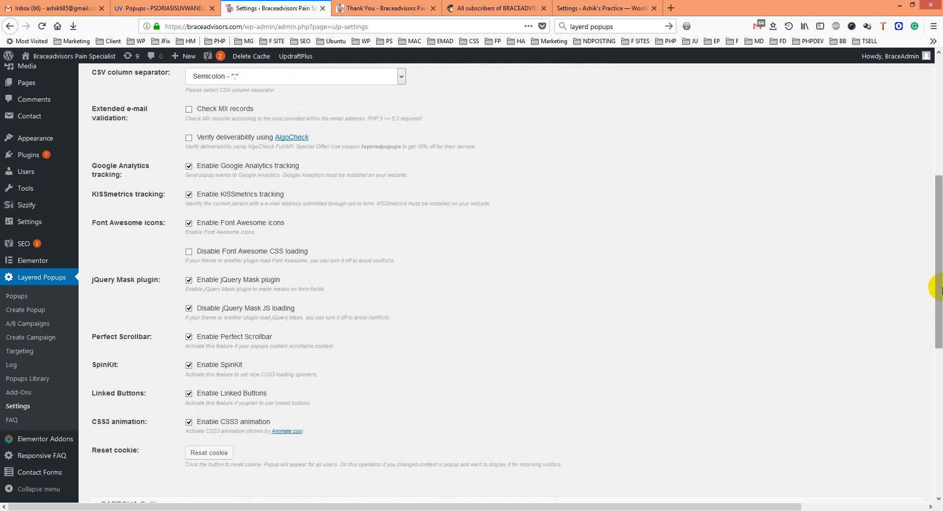
drag(939, 290, 884, 248)
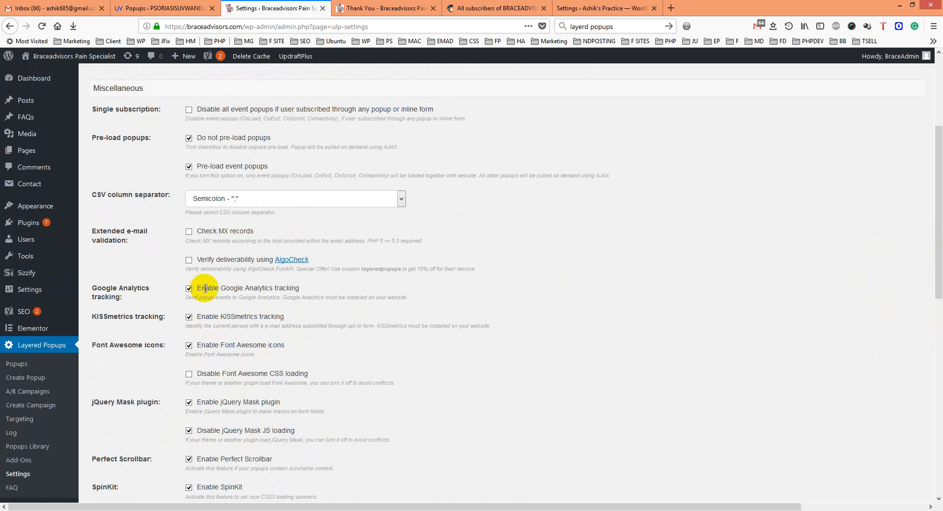
drag(939, 265, 938, 212)
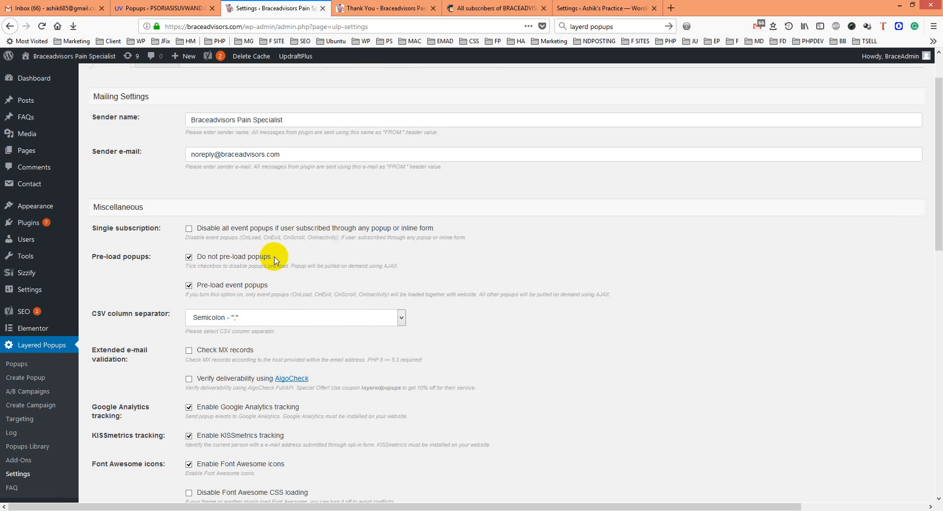
click(306, 117)
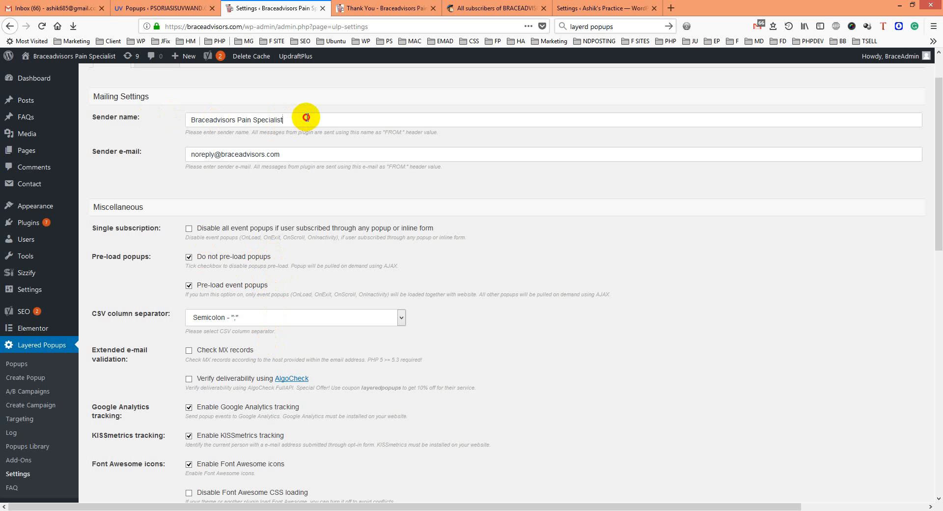
drag(306, 116, 211, 121)
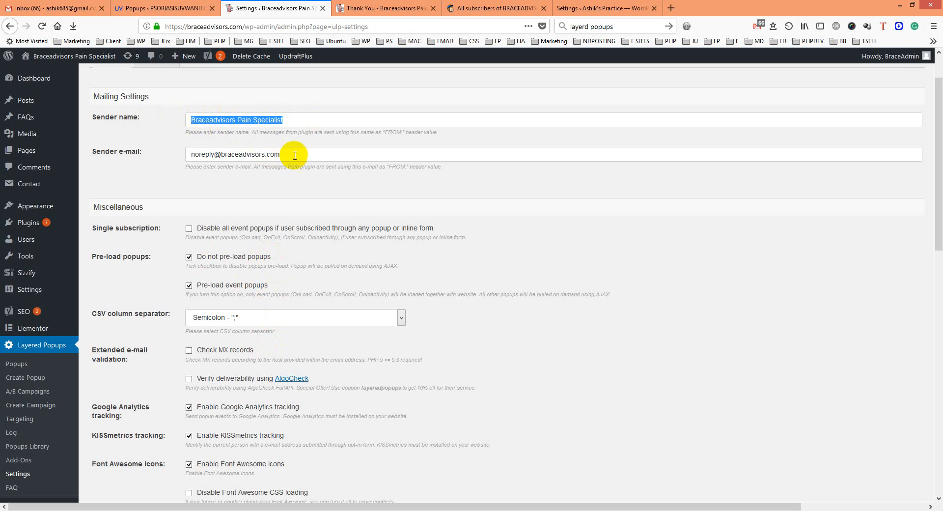
drag(305, 154, 200, 156)
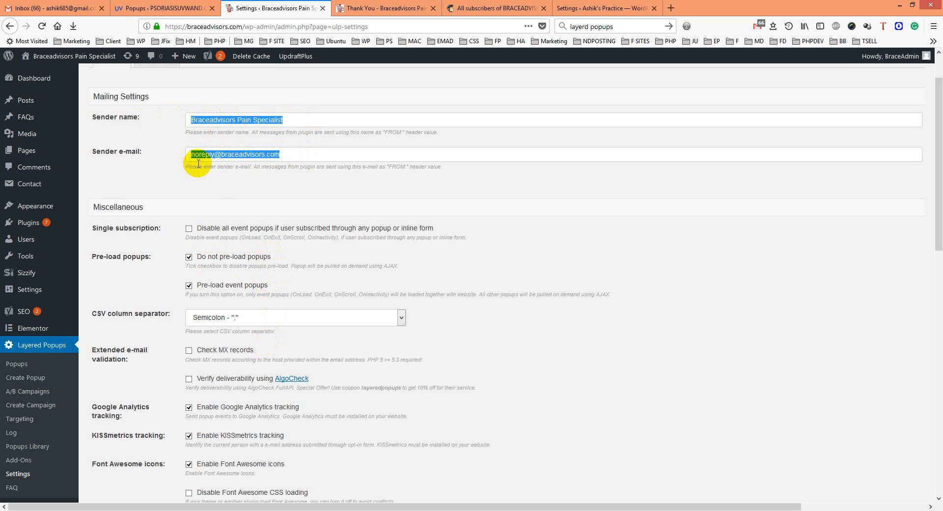
Examine the Braceadvisors site's extended e-mail validation, reCAPTCHA, library cache and purchase code settings, and return to the mailing settings
scroll(252, 383, down, 6)
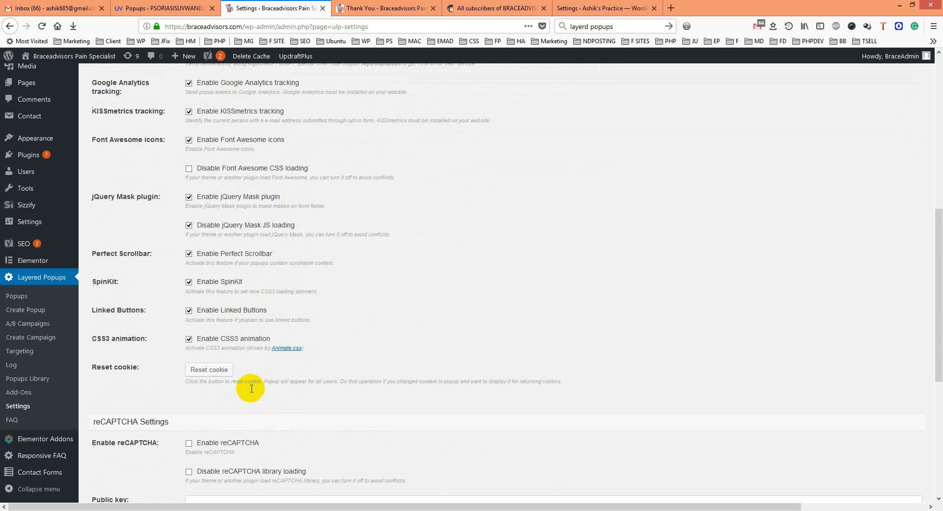
scroll(249, 388, down, 5)
scroll(687, 378, up, 3)
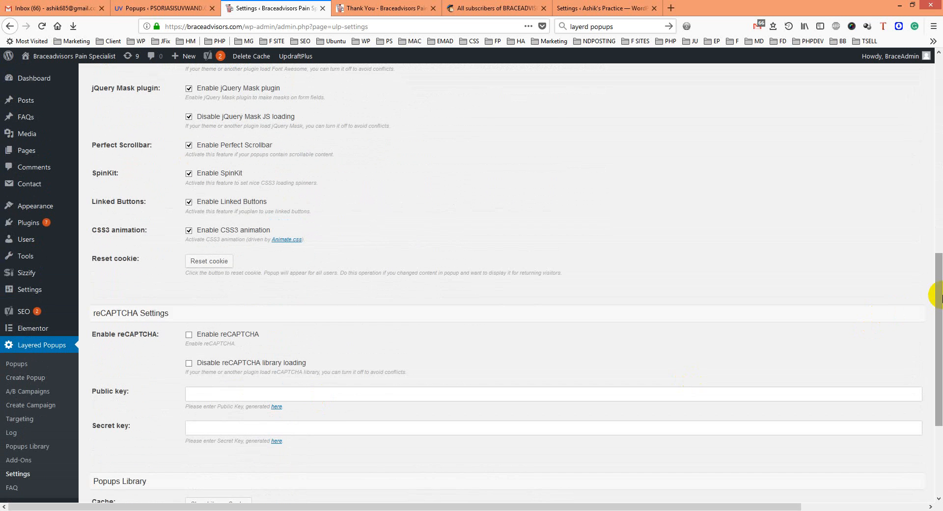
drag(939, 296, 940, 214)
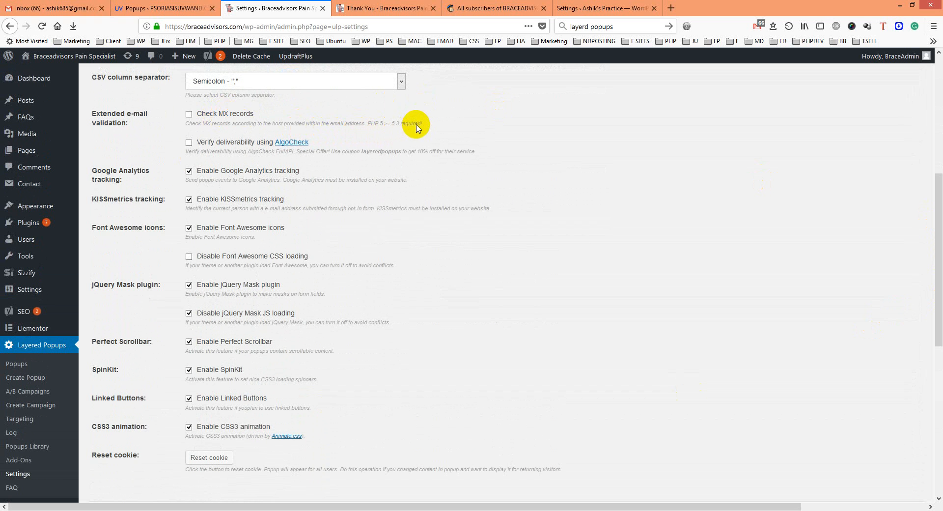
drag(185, 124, 308, 124)
click(309, 125)
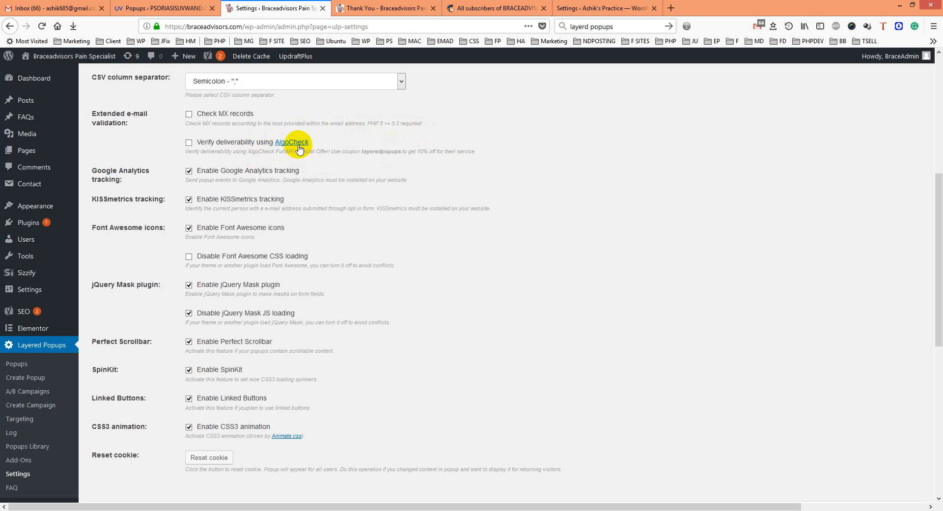
scroll(280, 267, down, 5)
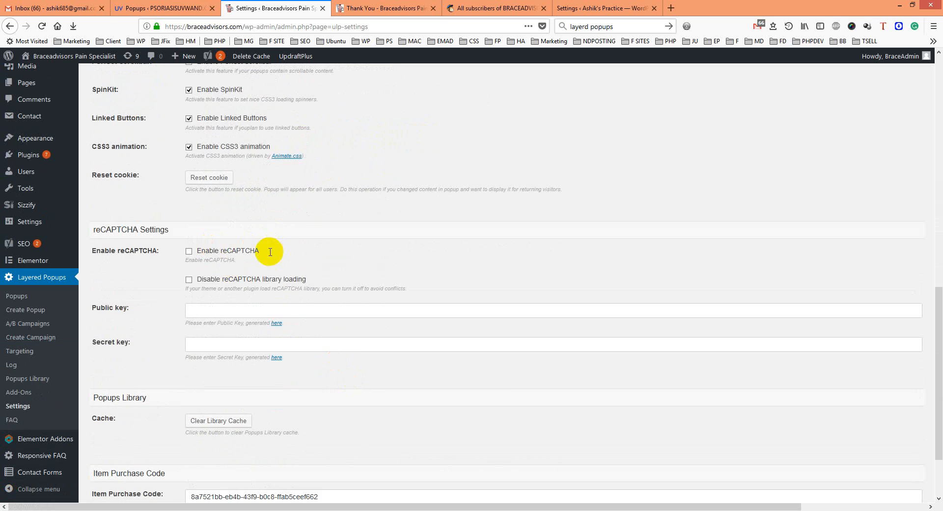
scroll(283, 304, down, 2)
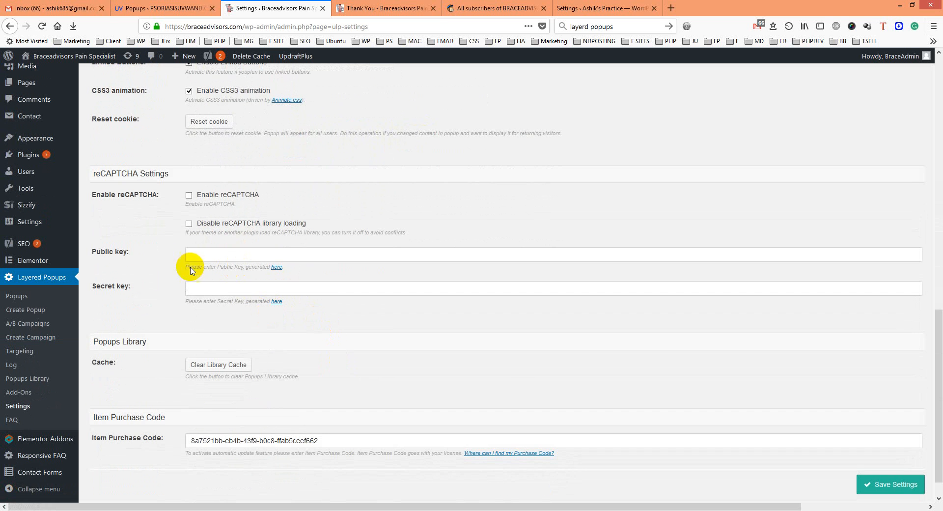
scroll(217, 308, up, 8)
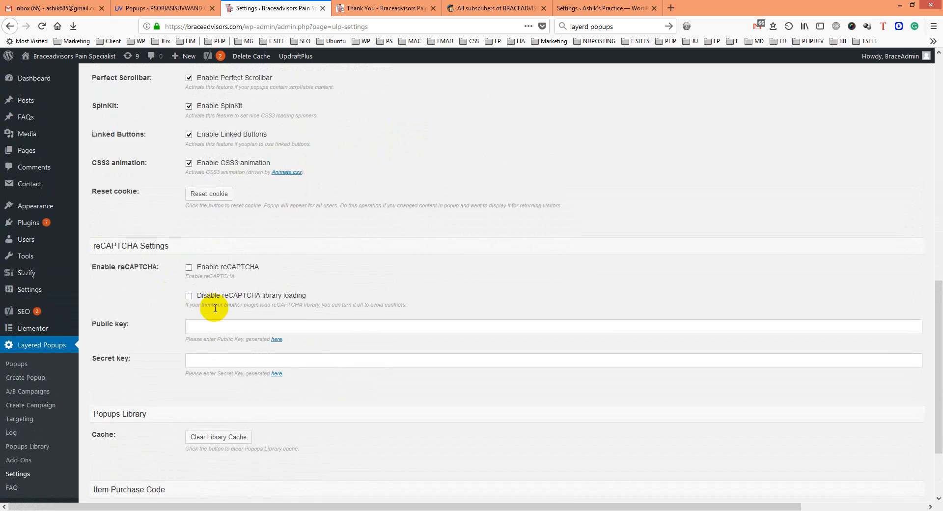
scroll(192, 197, up, 3)
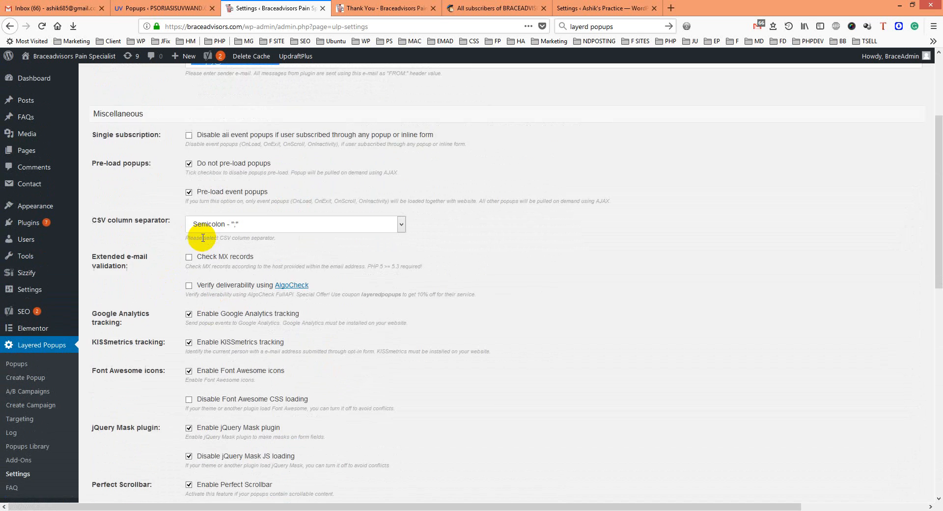
scroll(233, 263, up, 1)
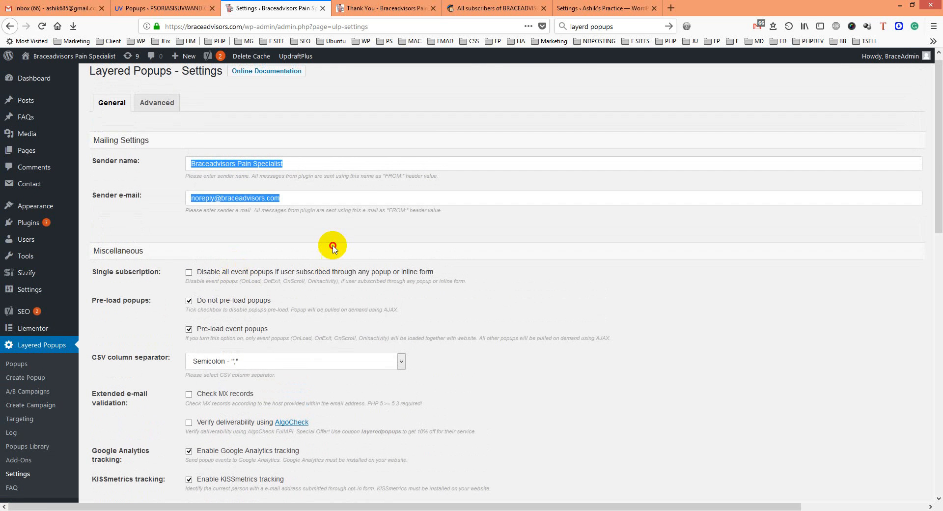
Review the Braceadvisors site's Miscellaneous options, from pre-loading and tracking through CSS3 animation, down to the reCAPTCHA settings
click(296, 197)
scroll(256, 287, down, 2)
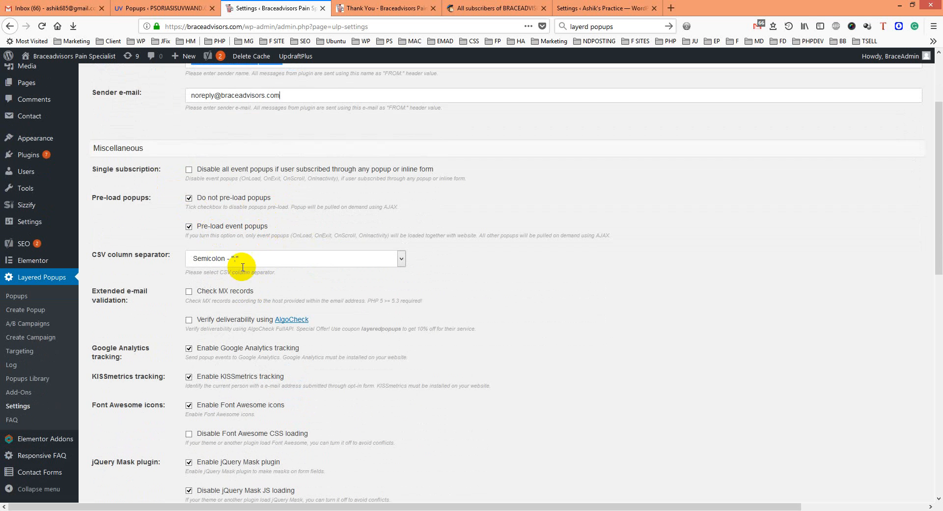
scroll(237, 265, down, 3)
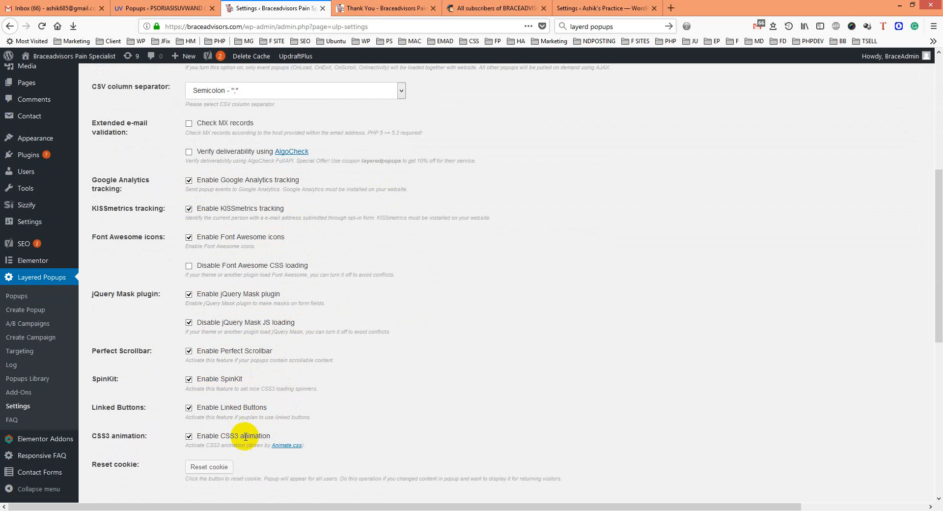
scroll(288, 423, down, 3)
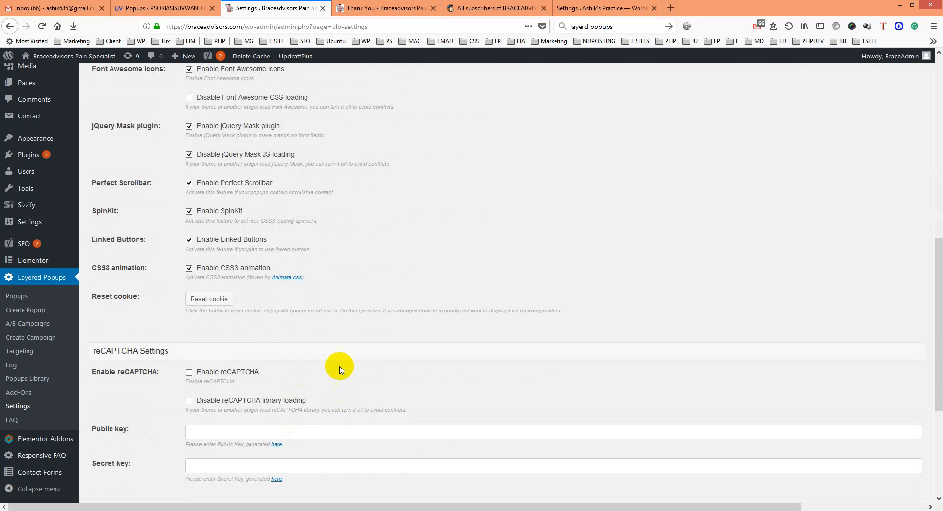
Open the Braceadvisors site's Layered Popups list and examine the existing popups, the import and create options, and the legend
click(14, 298)
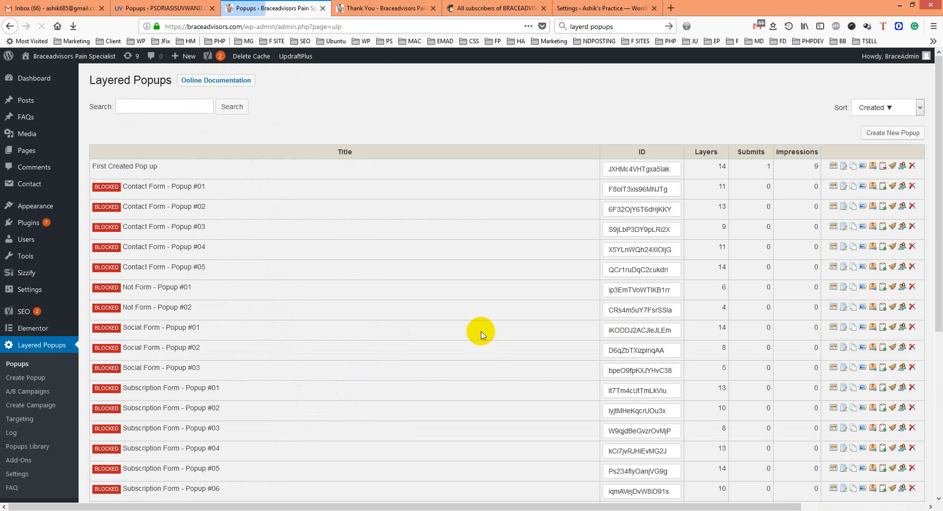
scroll(425, 336, down, 3)
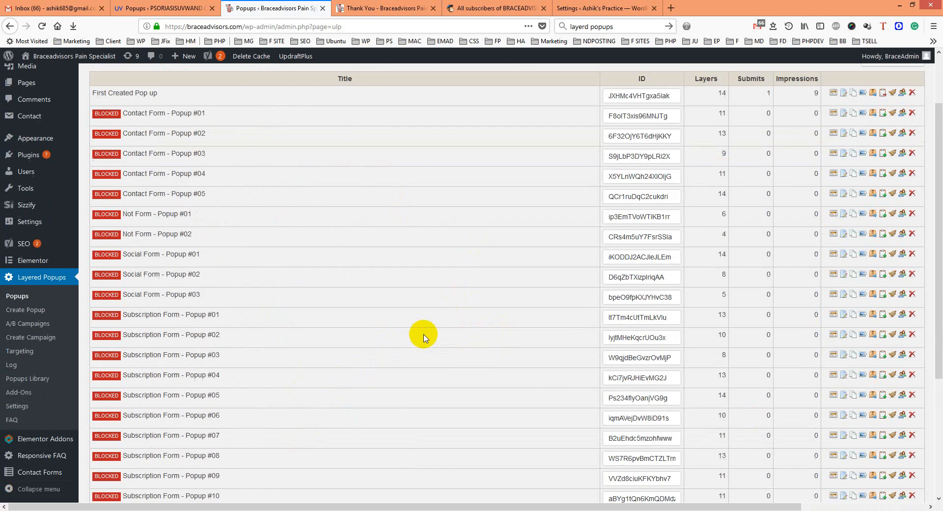
scroll(425, 336, up, 2)
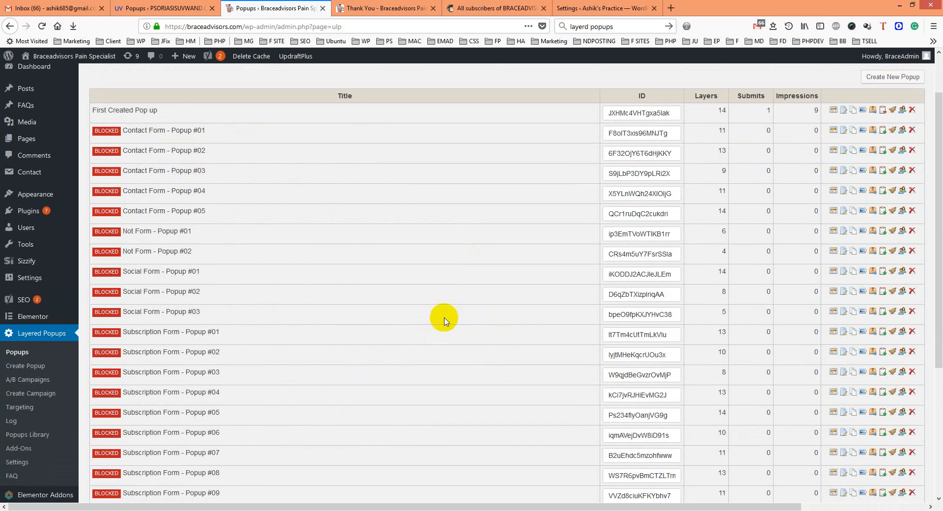
scroll(400, 347, down, 2)
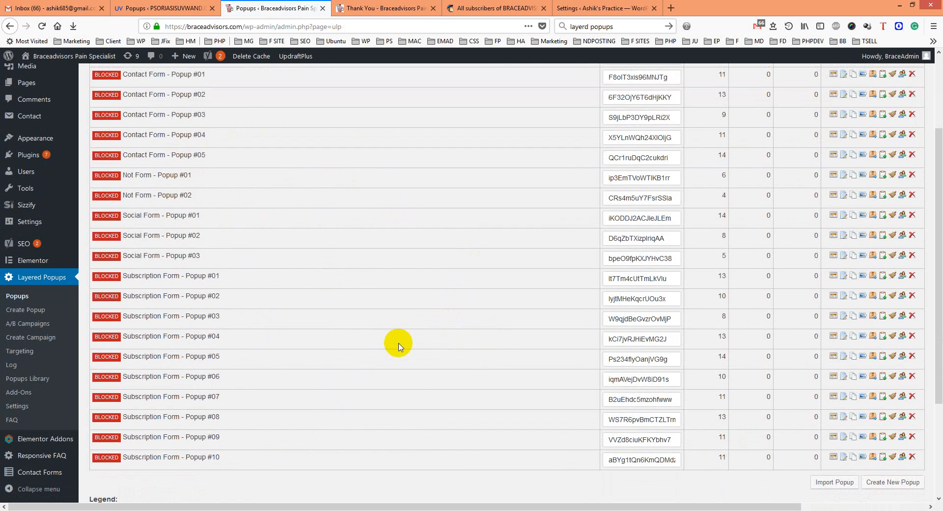
scroll(398, 346, up, 2)
scroll(398, 344, down, 2)
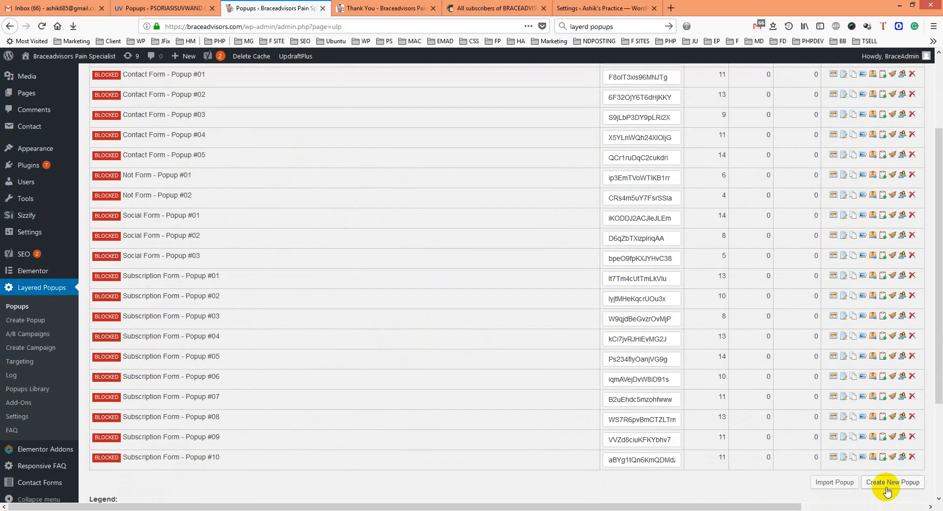
drag(941, 371, 938, 255)
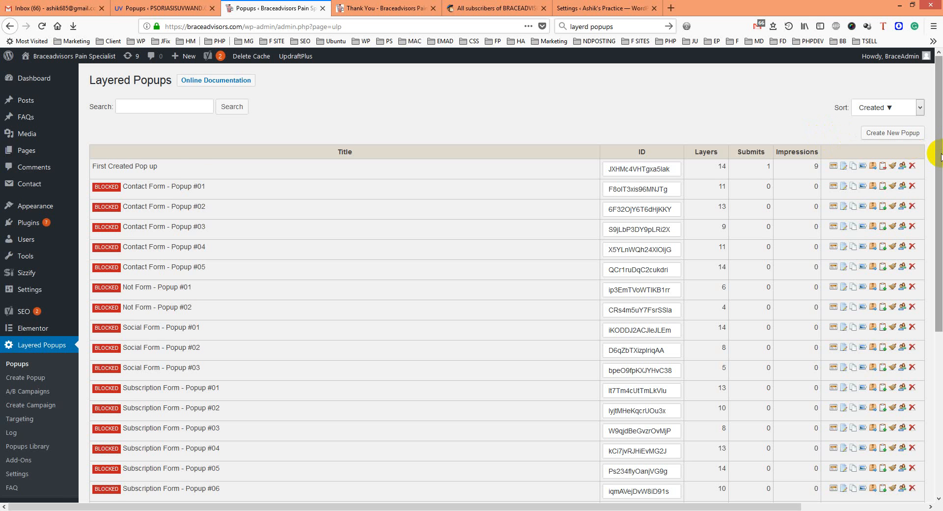
drag(937, 148, 940, 330)
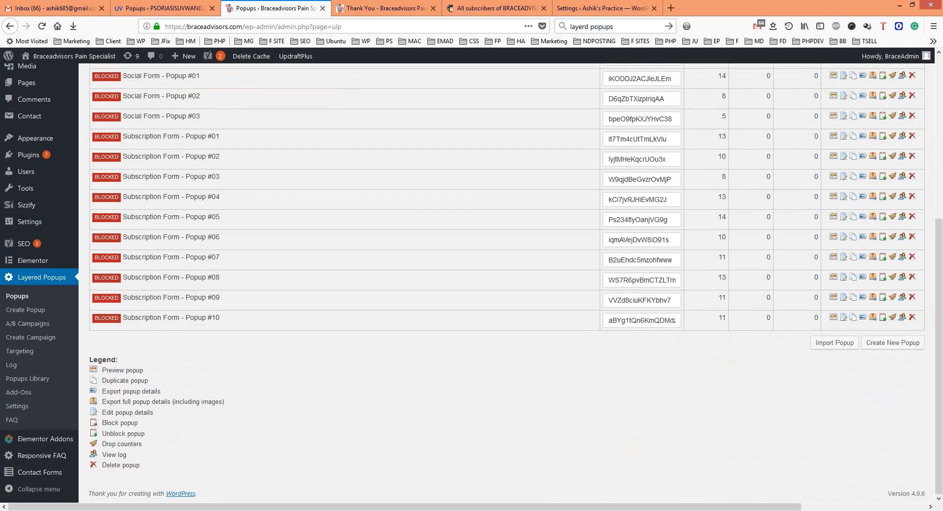
click(820, 345)
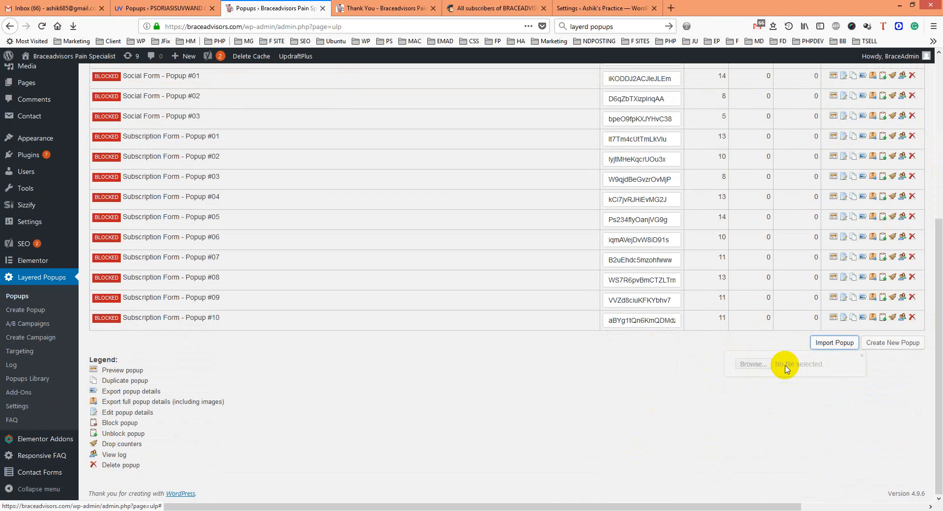
click(757, 364)
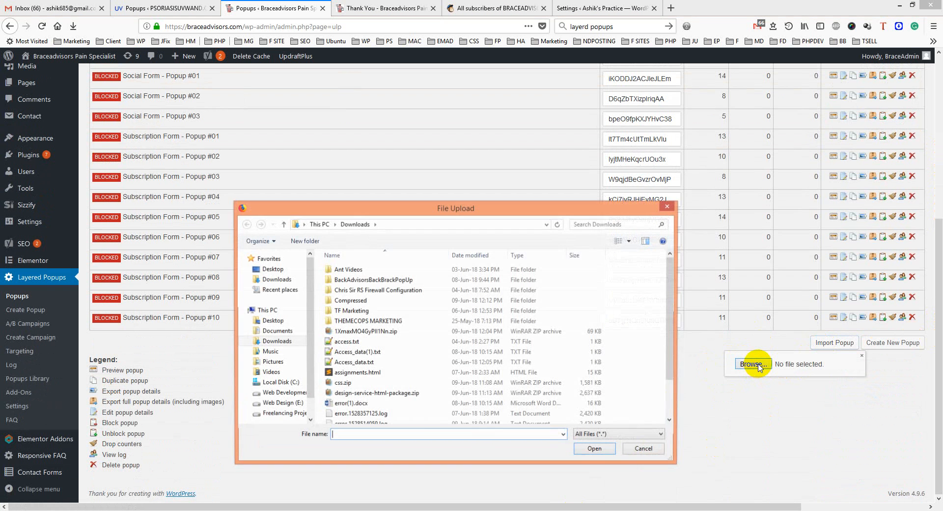
drag(671, 362, 666, 403)
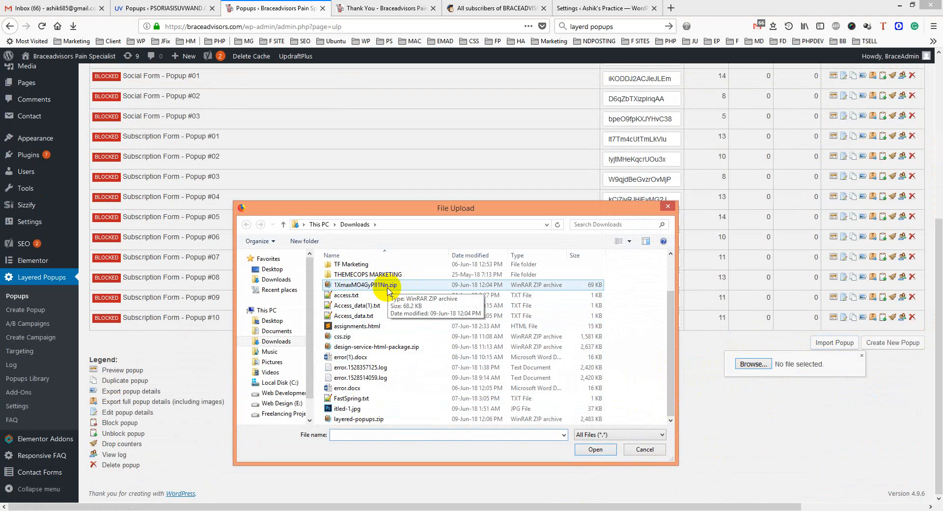
click(643, 447)
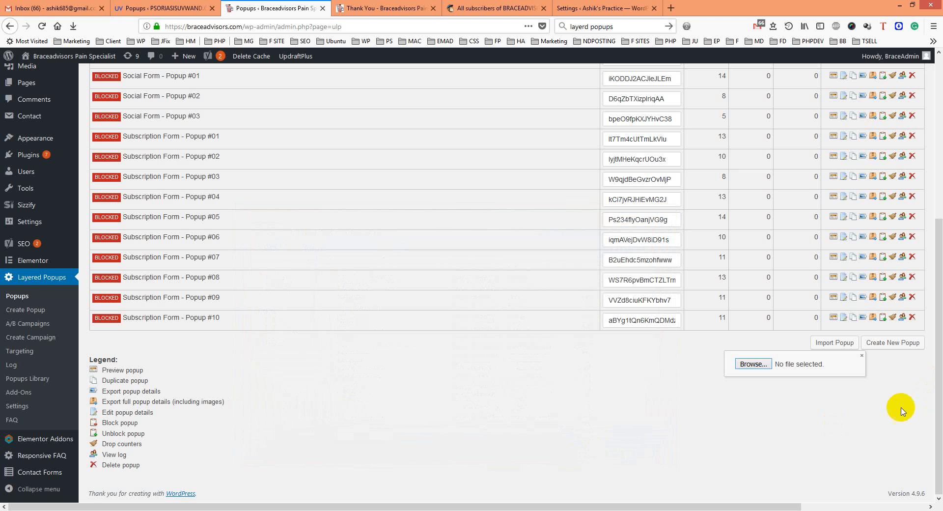
Switch to the local practice site's Layered Popups list and import the popup from 1XmaxMO4GyPlI1Nn.zip in the Downloads folder
click(586, 6)
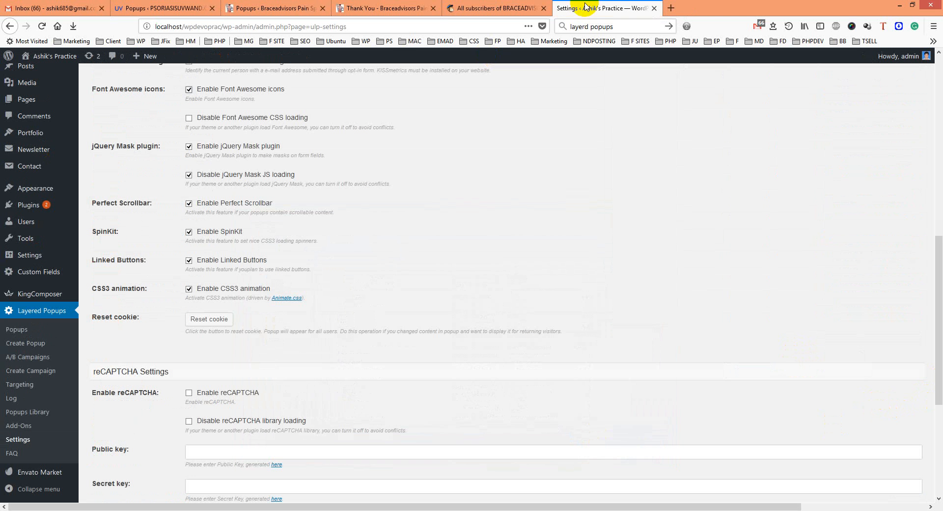
click(16, 329)
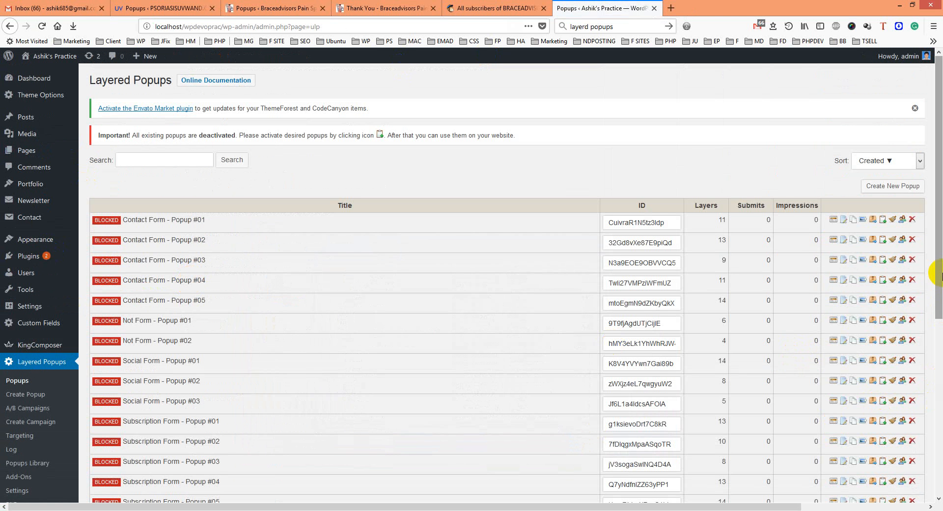
drag(937, 269, 926, 446)
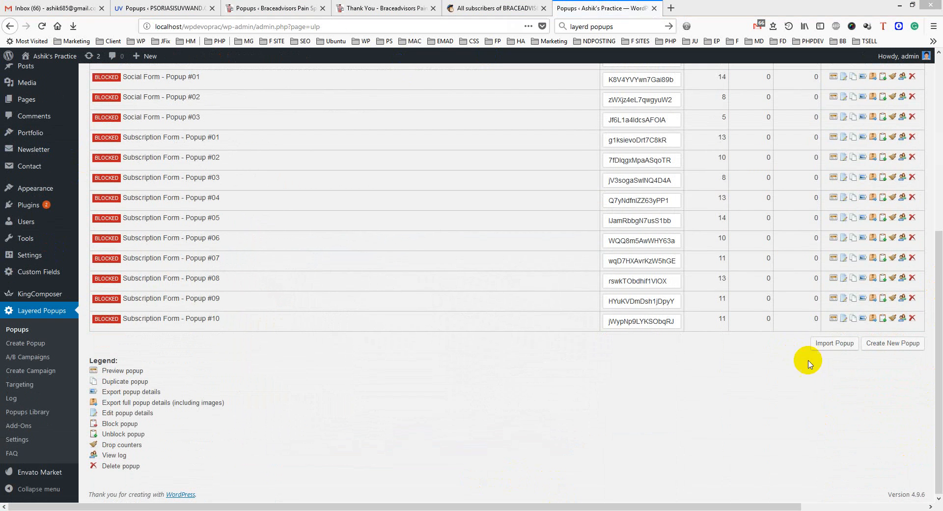
click(829, 345)
click(759, 365)
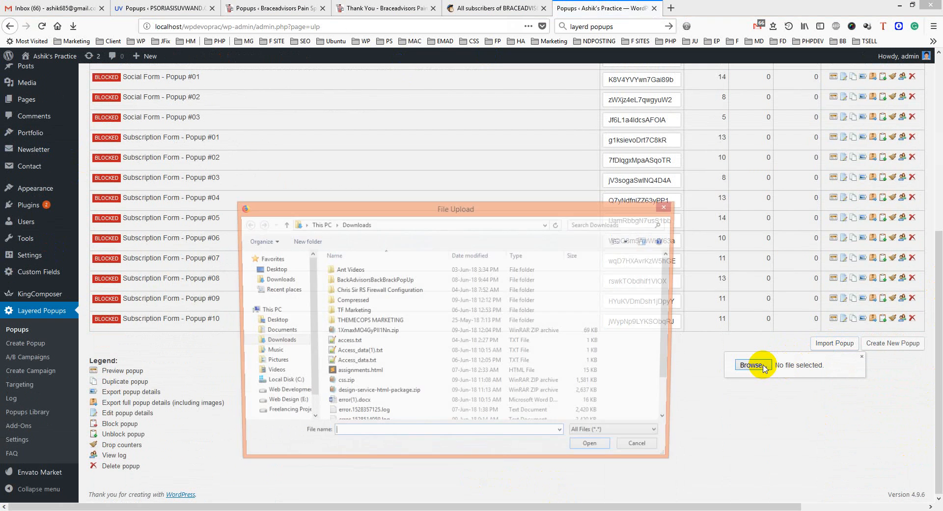
double_click(378, 332)
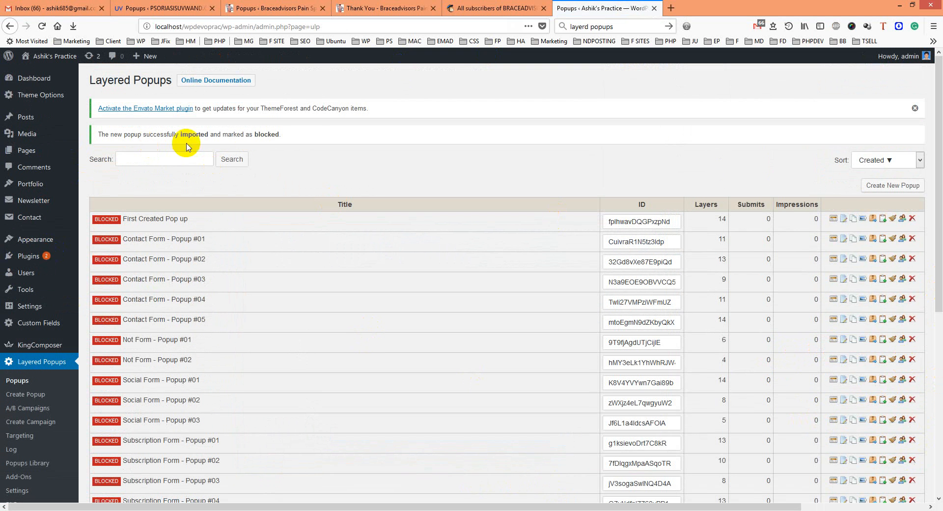
Unblock the imported "First Created Pop up" in the local site's popup list
drag(311, 134, 108, 135)
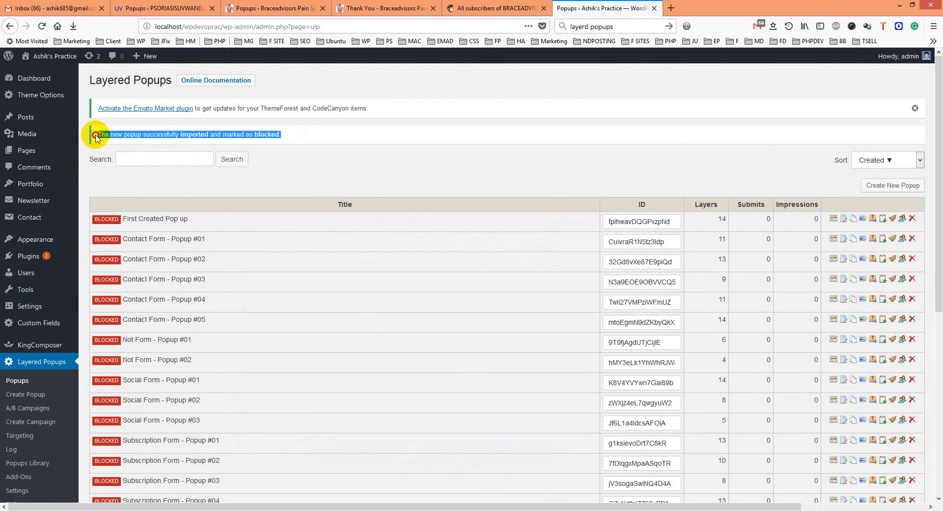
drag(193, 220, 136, 218)
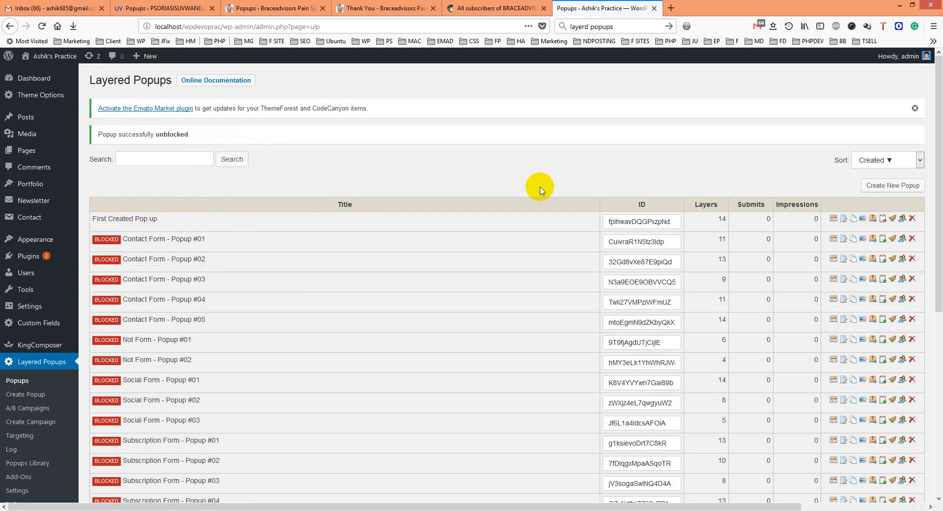
Switch to the Braceadvisors site, open "First Created Pop up" for editing and review its title and basic size
click(282, 8)
scroll(932, 265, up, 6)
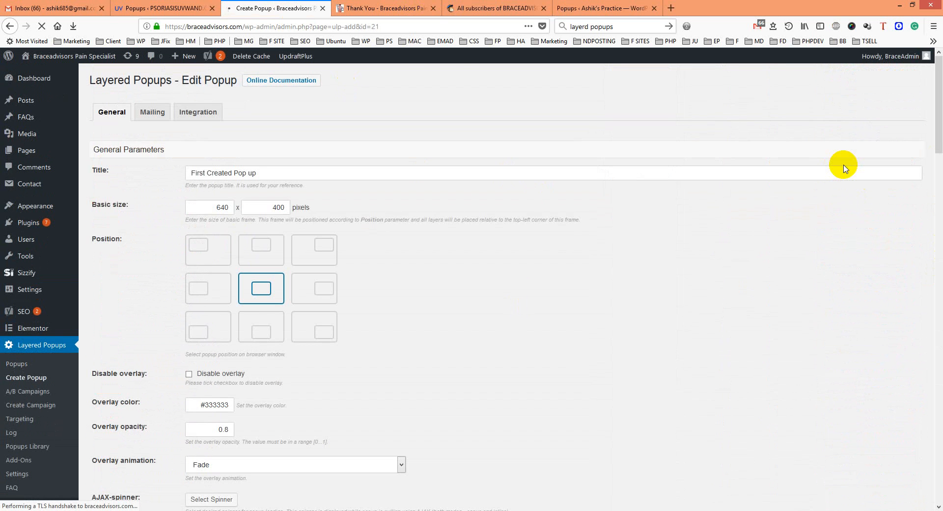
drag(270, 173, 185, 173)
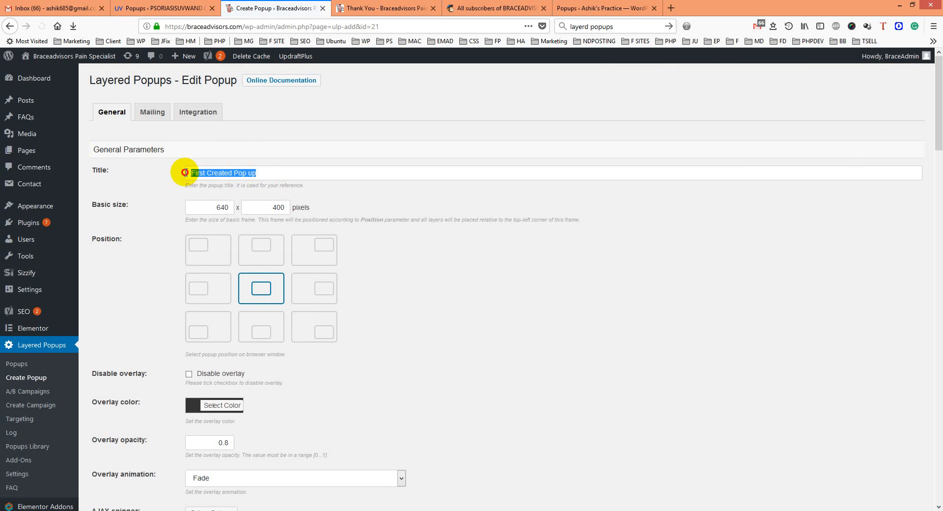
drag(195, 207, 224, 207)
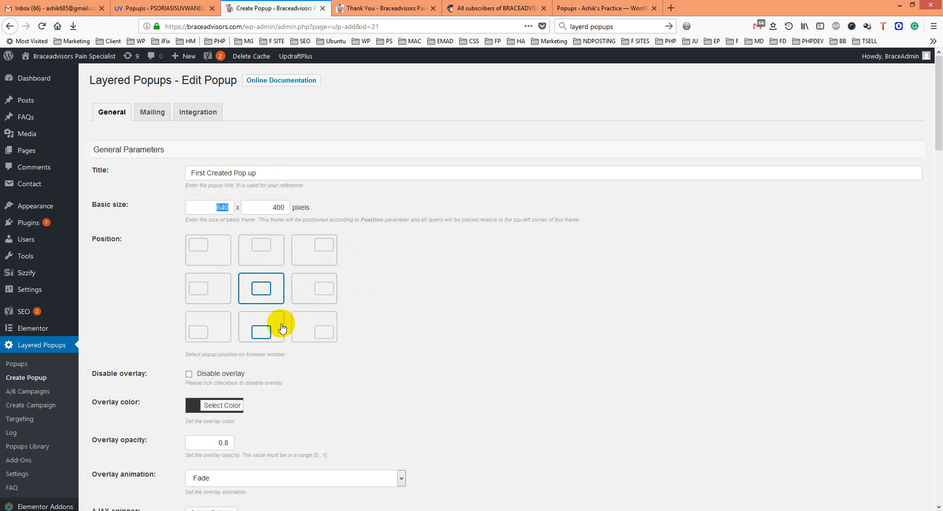
Review the popup's position, overlay settings, overlay animation choices, AJAX spinner, and extended closing and submission options
scroll(281, 328, down, 2)
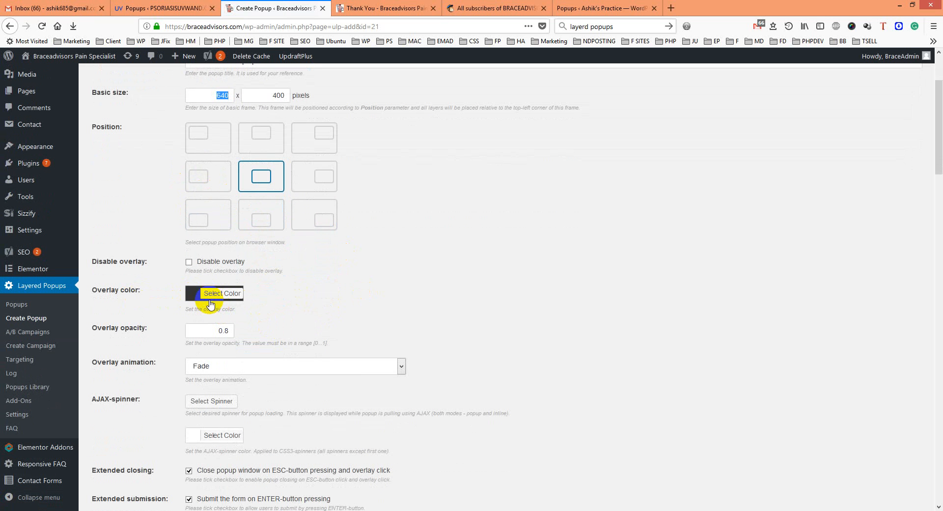
scroll(211, 294, down, 3)
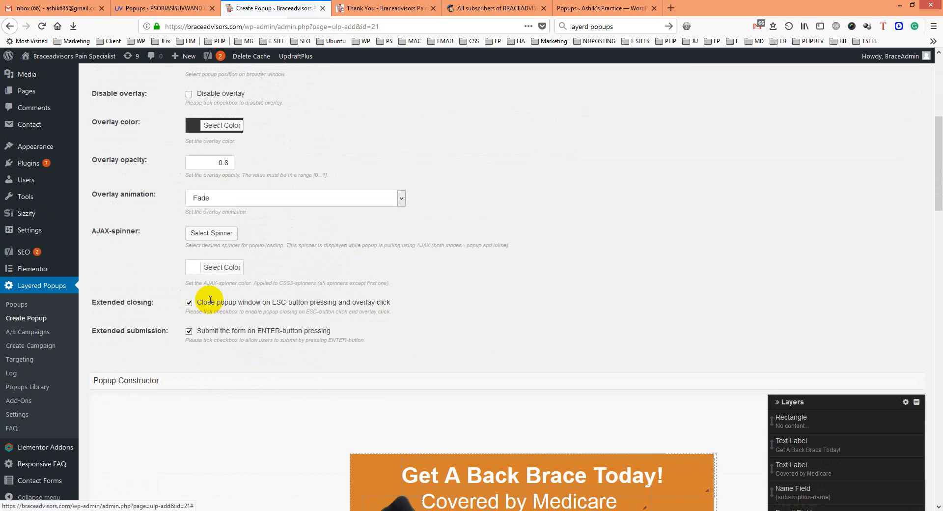
click(213, 199)
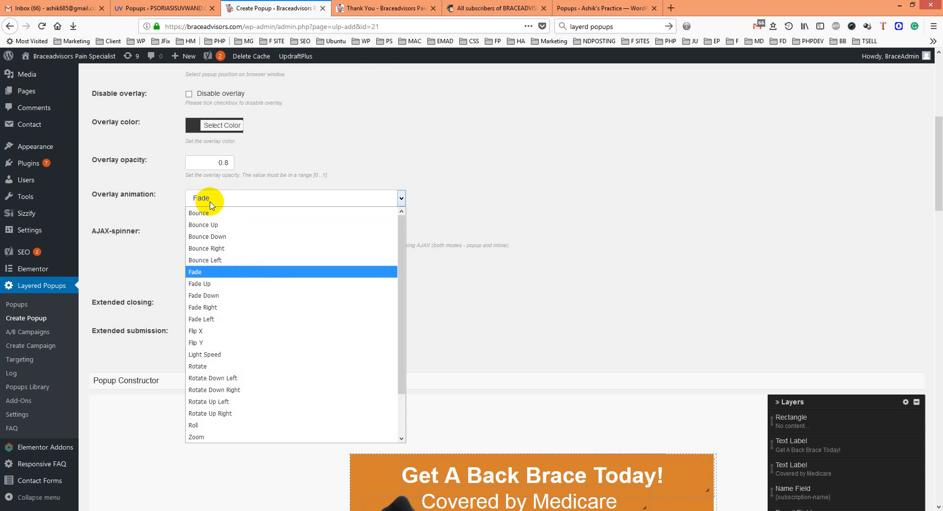
click(210, 204)
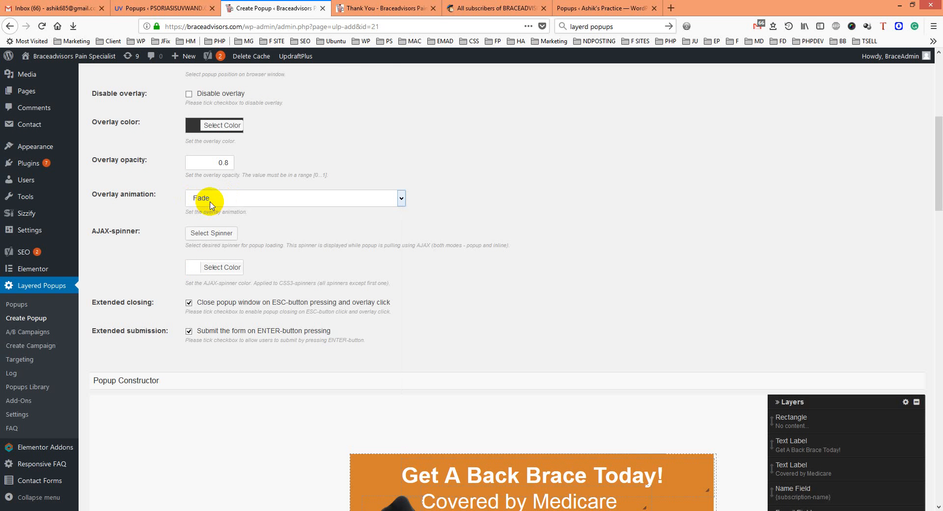
scroll(286, 248, up, 3)
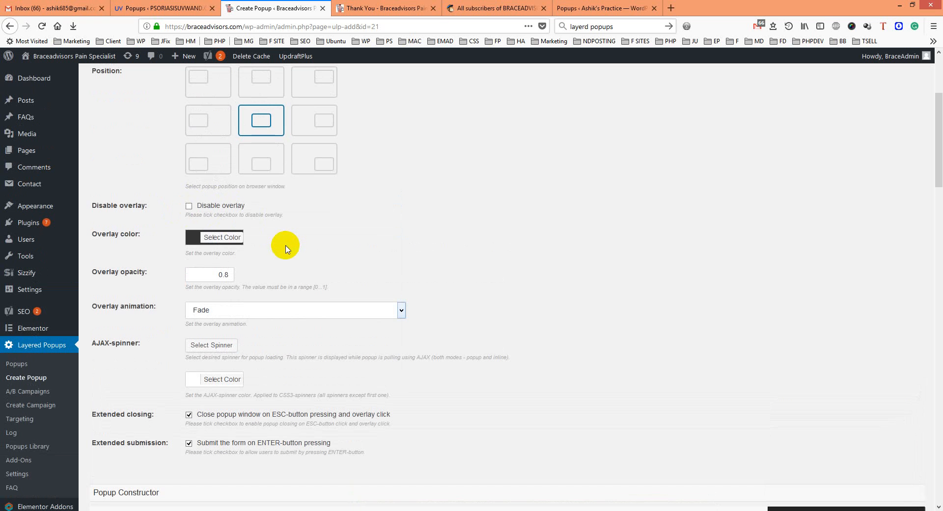
scroll(286, 255, down, 6)
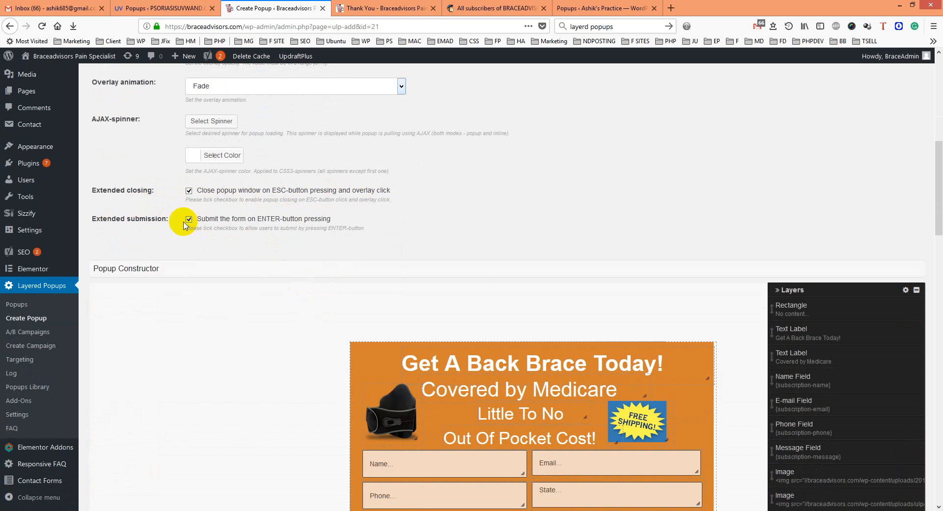
scroll(175, 287, up, 3)
scroll(200, 313, down, 4)
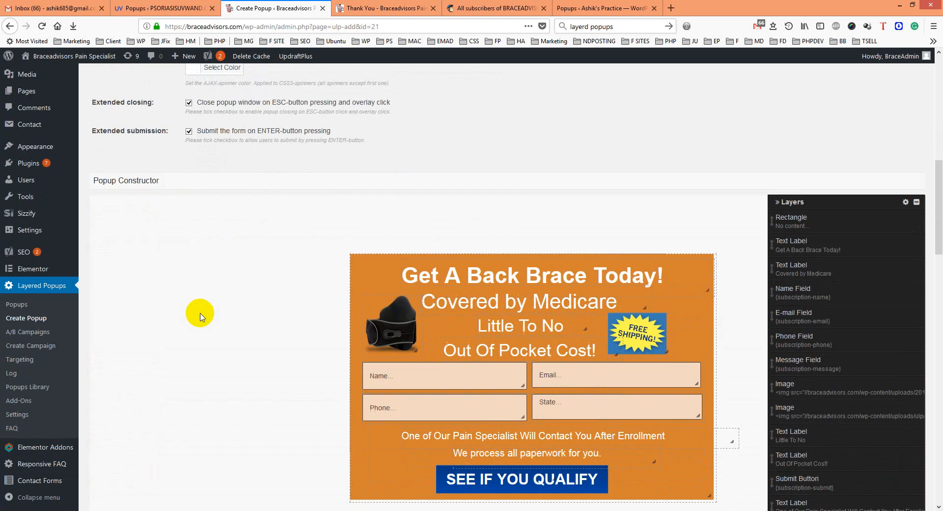
Inspect the layer details of the "Get A Back Brace Today!" text label in the Popup Constructor, and hide them again
scroll(197, 314, down, 1)
click(446, 278)
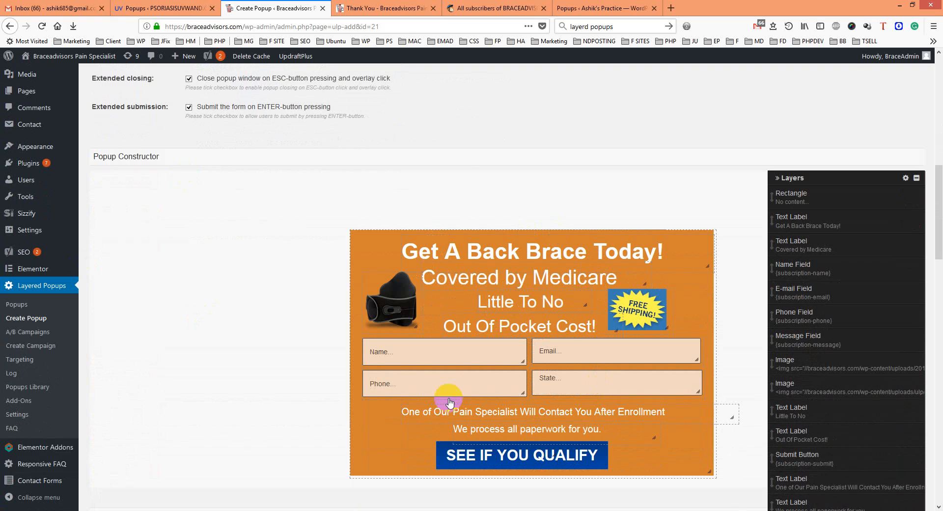
click(480, 254)
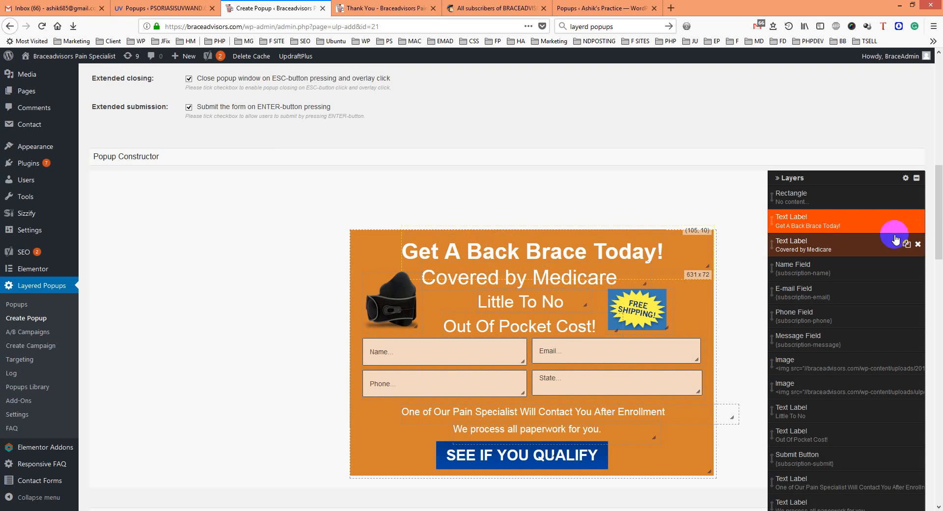
click(801, 223)
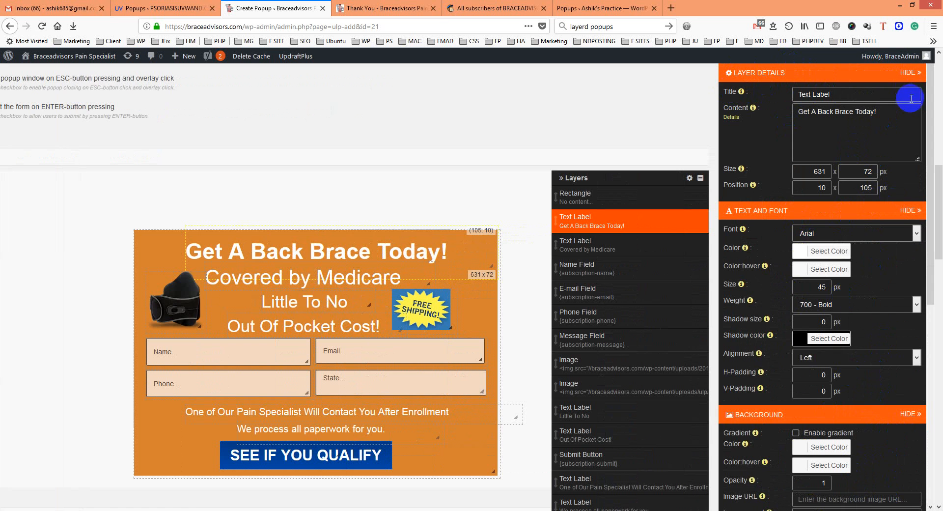
click(909, 72)
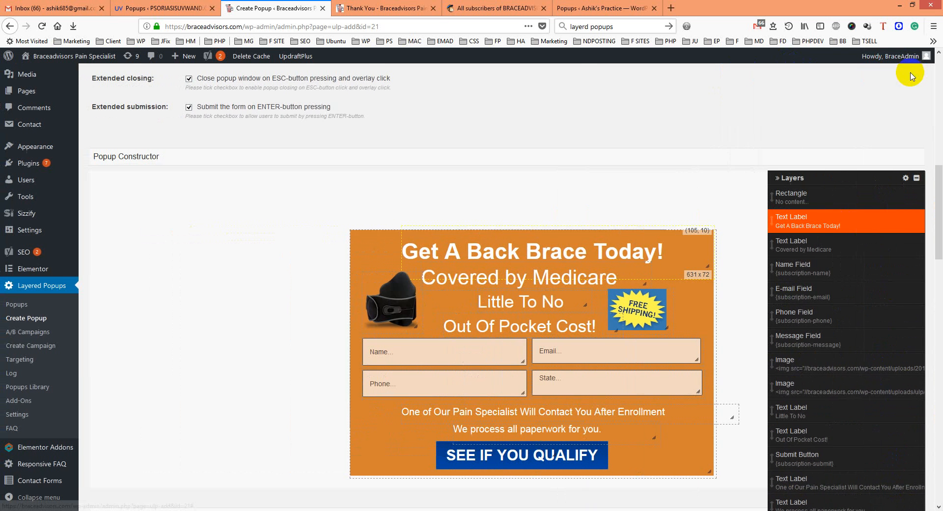
Inspect the layer details of the "FREE SHIPPING!" image in the Popup Constructor, including its content source, and hide them again
click(618, 309)
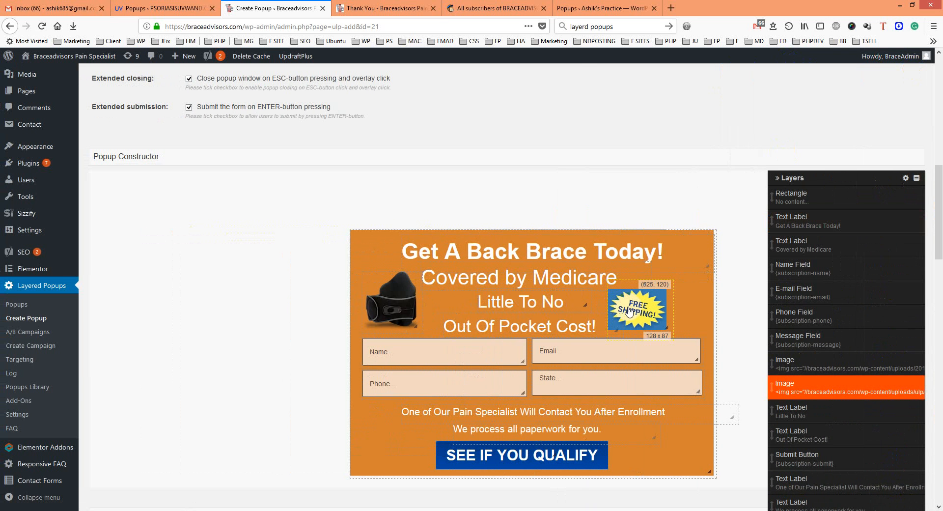
click(802, 391)
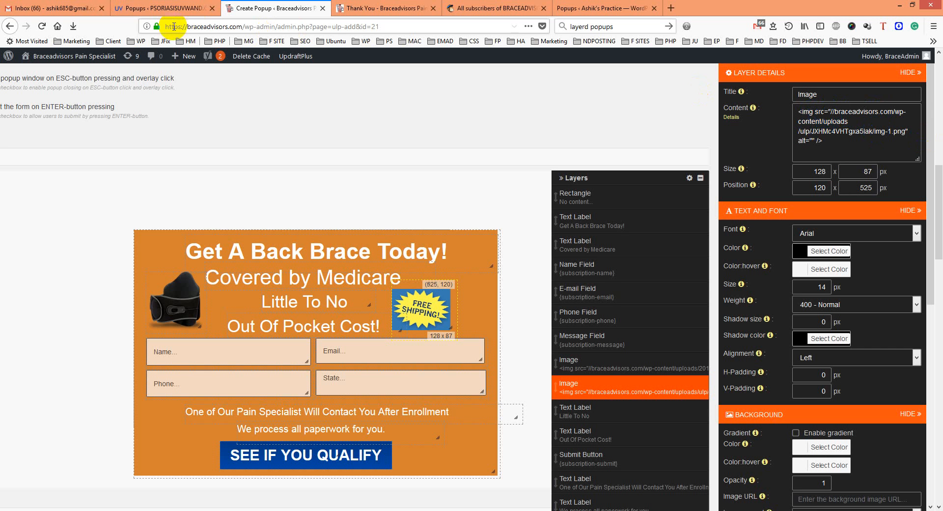
click(846, 111)
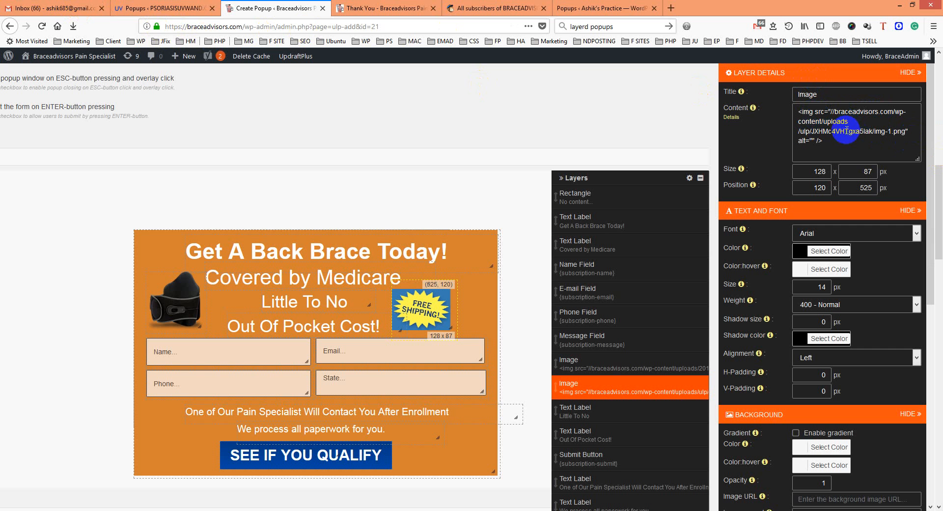
click(908, 72)
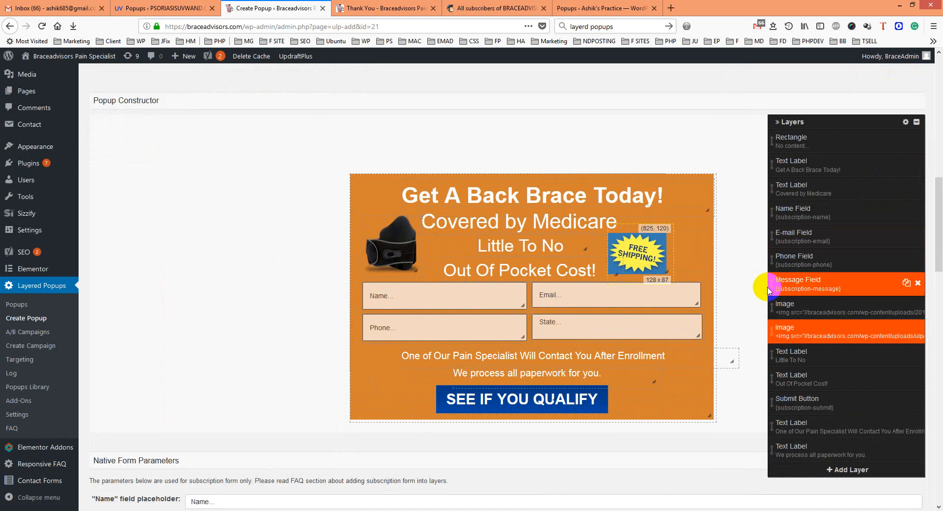
Review the popup's layer list and the name and phone number placeholder settings in the Native Form Parameters
scroll(763, 293, down, 2)
scroll(762, 295, up, 2)
scroll(756, 297, down, 2)
scroll(749, 298, up, 2)
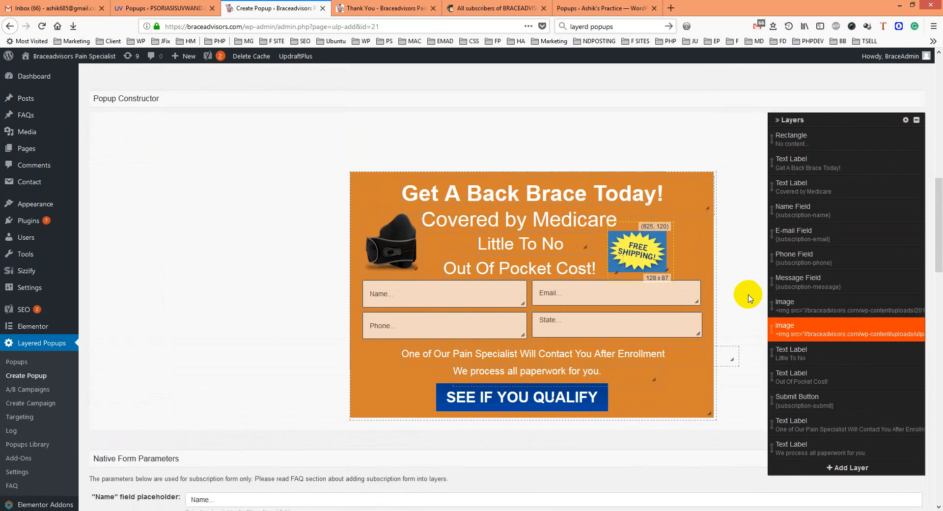
scroll(749, 296, down, 2)
drag(939, 263, 935, 295)
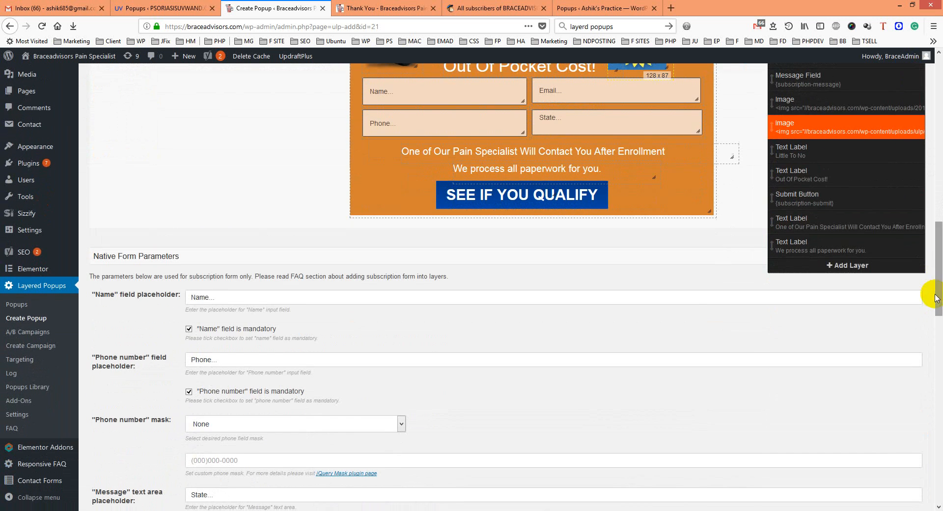
scroll(309, 343, up, 1)
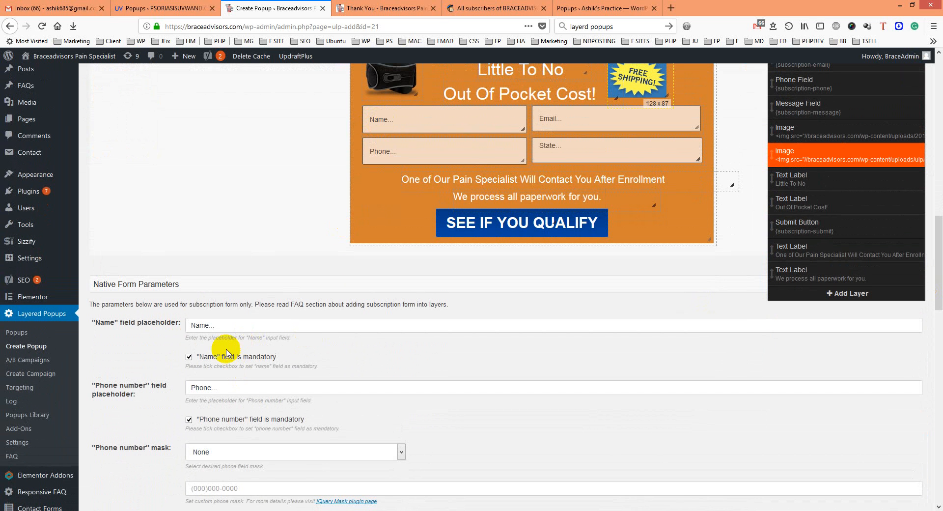
click(235, 391)
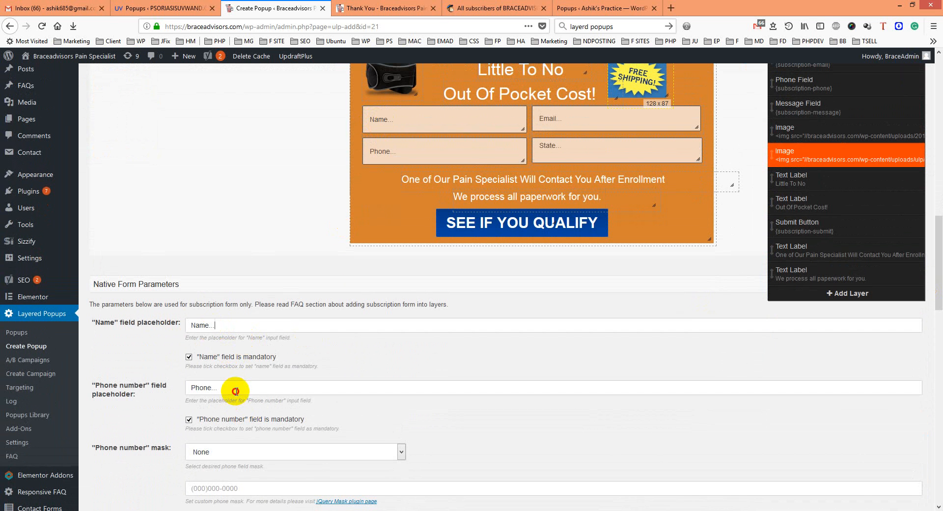
scroll(236, 393, up, 2)
scroll(331, 437, down, 2)
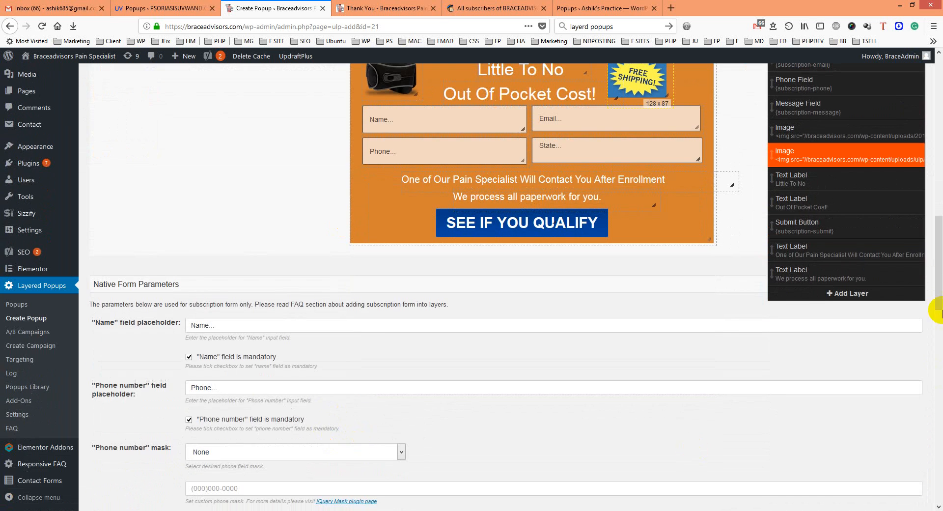
Review the message and e-mail field settings and compare the submit button label with the button in the popup preview
drag(941, 293, 933, 322)
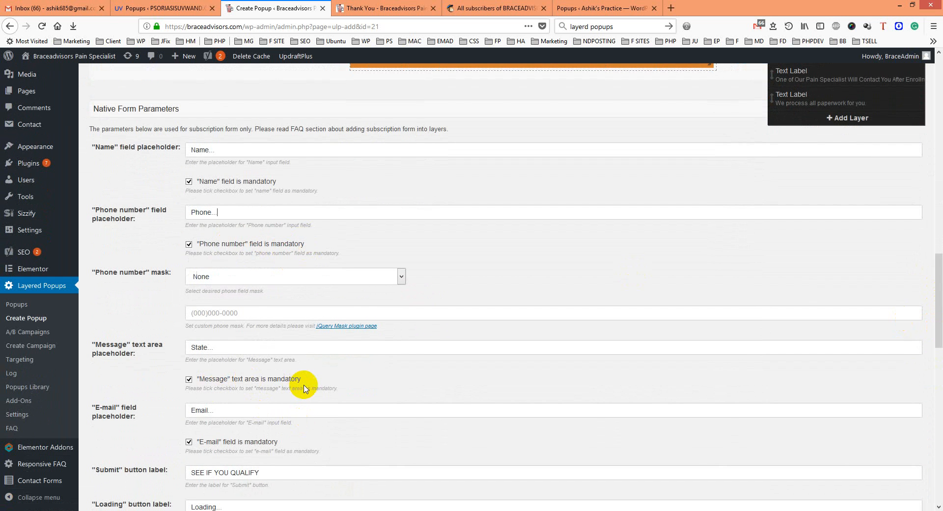
scroll(295, 351, down, 1)
scroll(231, 412, up, 1)
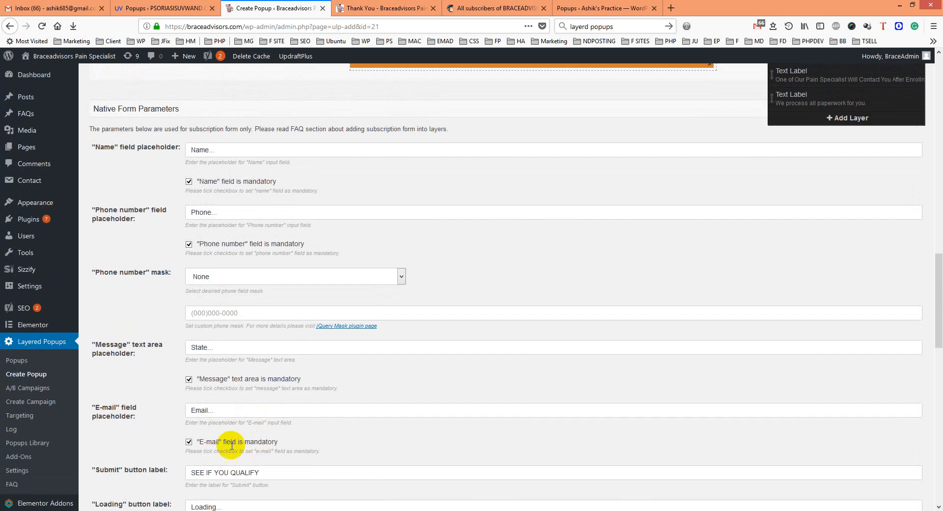
scroll(277, 441, down, 1)
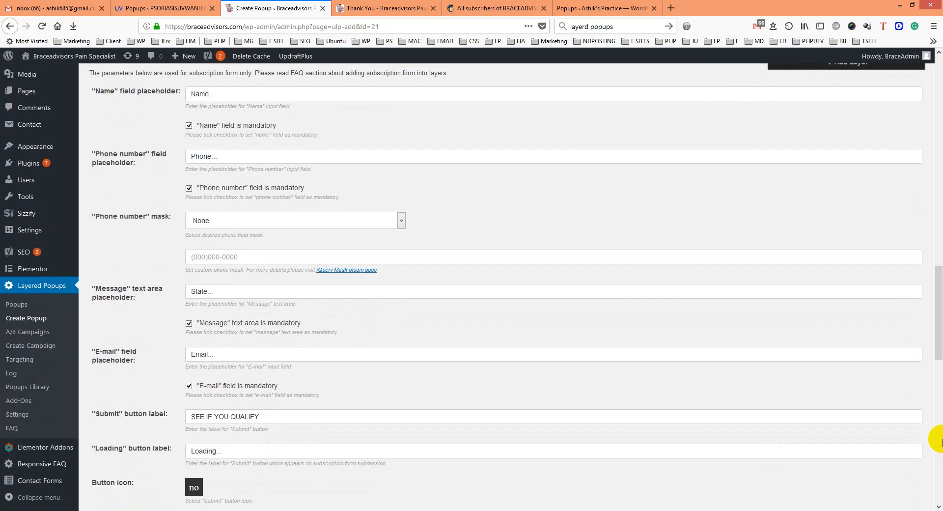
scroll(940, 393, up, 3)
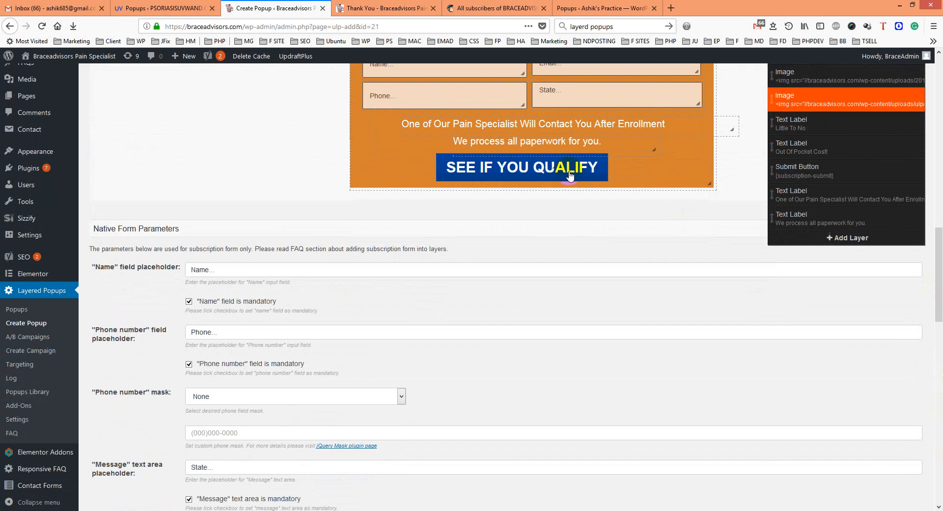
drag(938, 332, 934, 364)
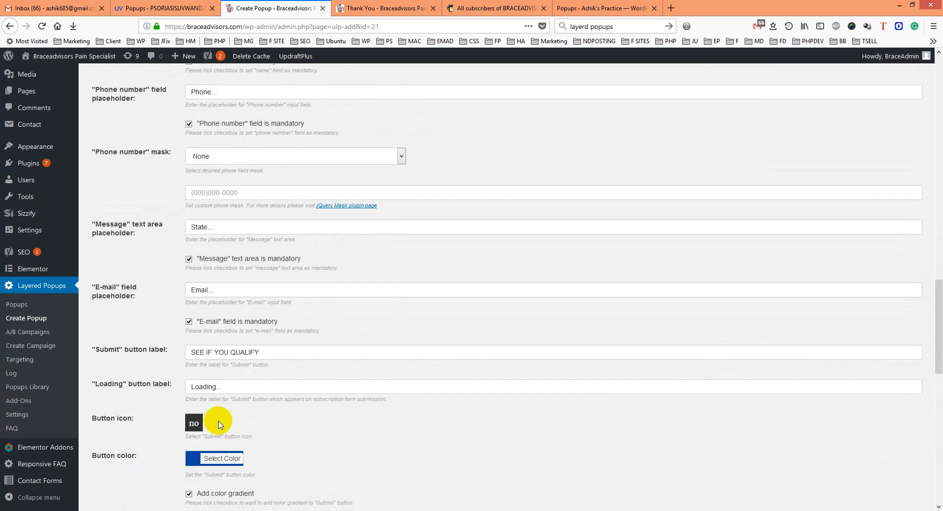
Review the submit button's icon, color, size, border radius and CSS options, and the input field border settings
drag(937, 347, 939, 422)
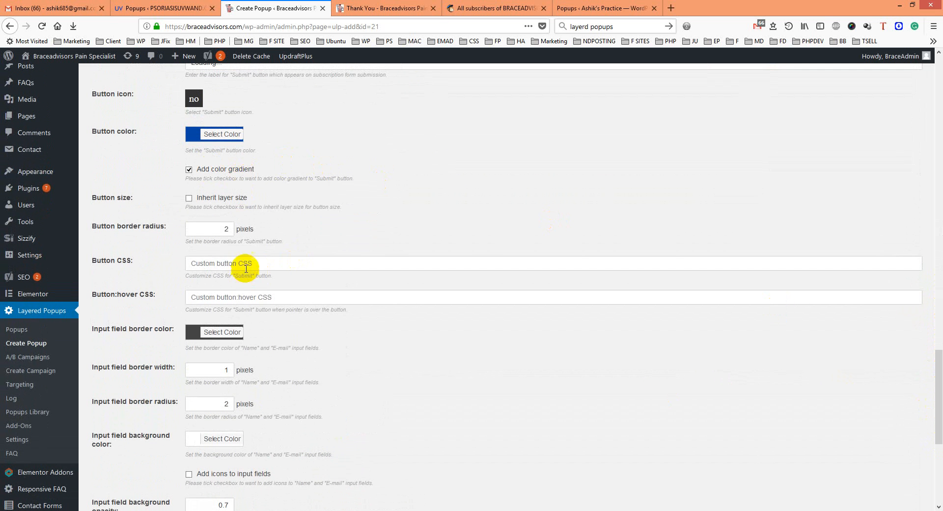
click(194, 264)
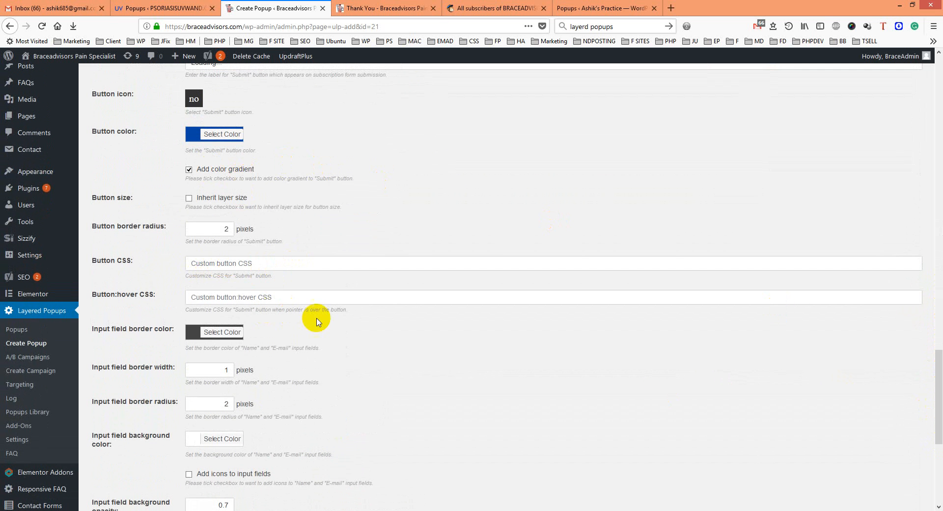
drag(939, 400, 939, 469)
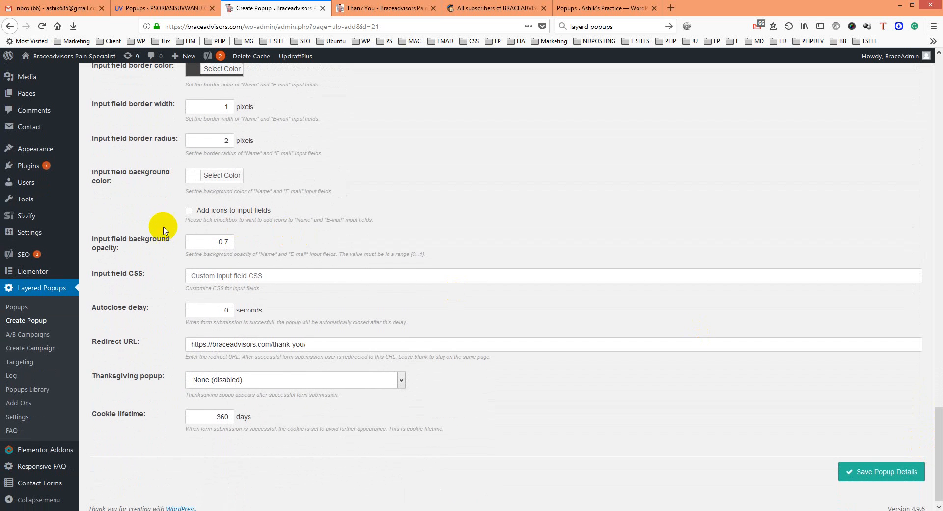
Examine the input field background opacity, autoclose delay, redirect URL, Thanksgiving popup and cookie lifetime settings
drag(204, 244, 249, 245)
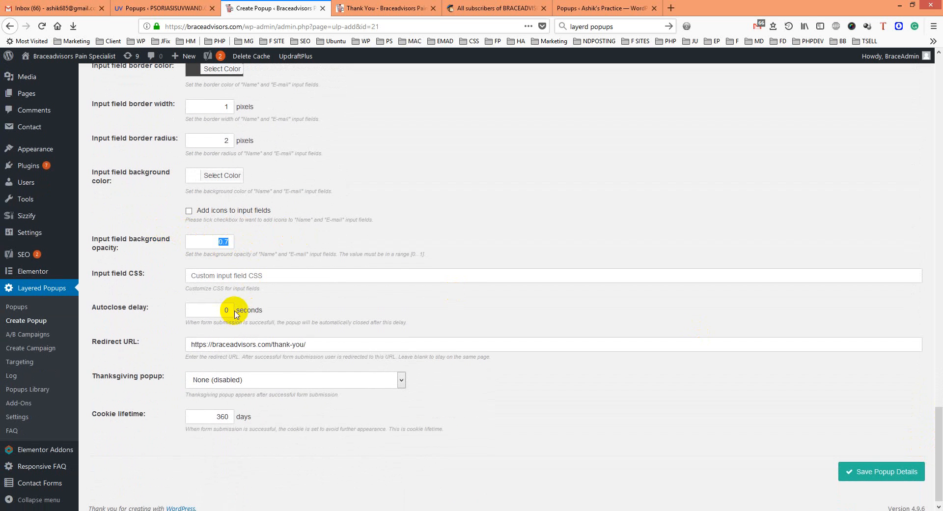
drag(318, 347, 183, 349)
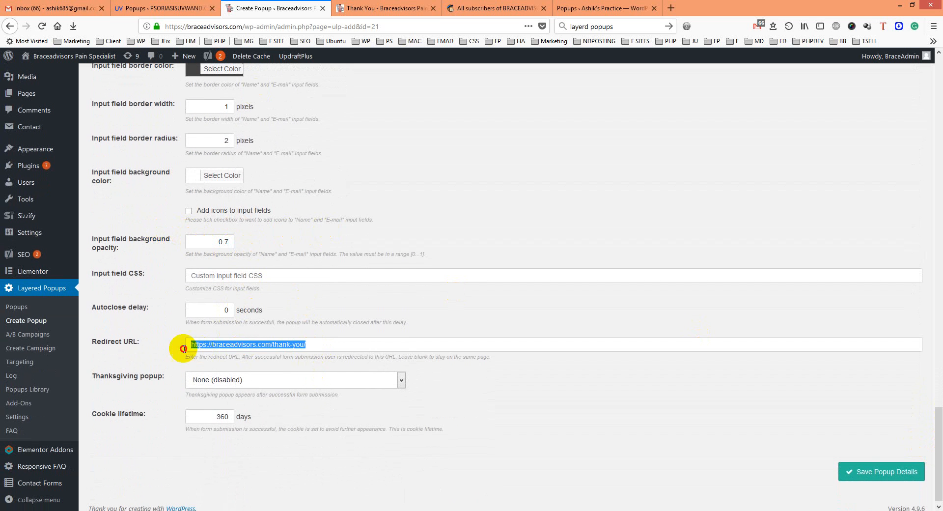
click(221, 350)
drag(305, 348, 193, 350)
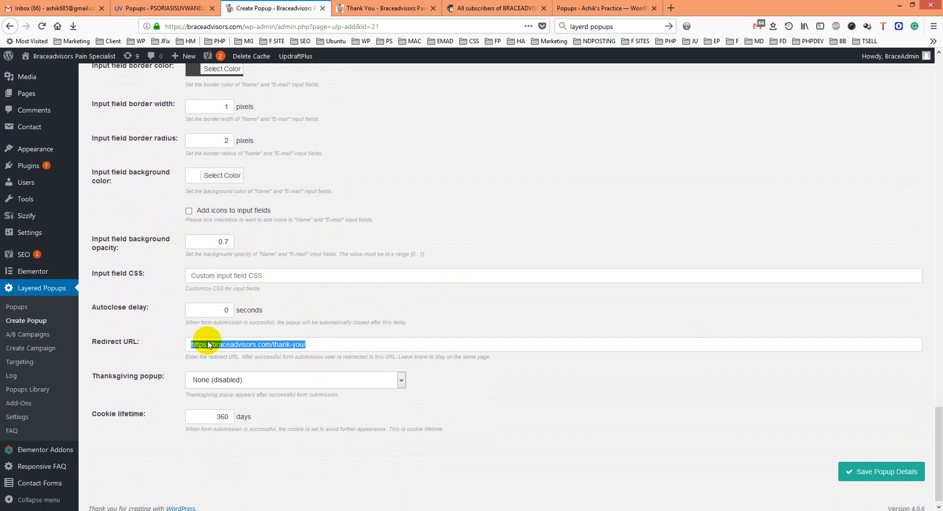
scroll(936, 430, down, 1)
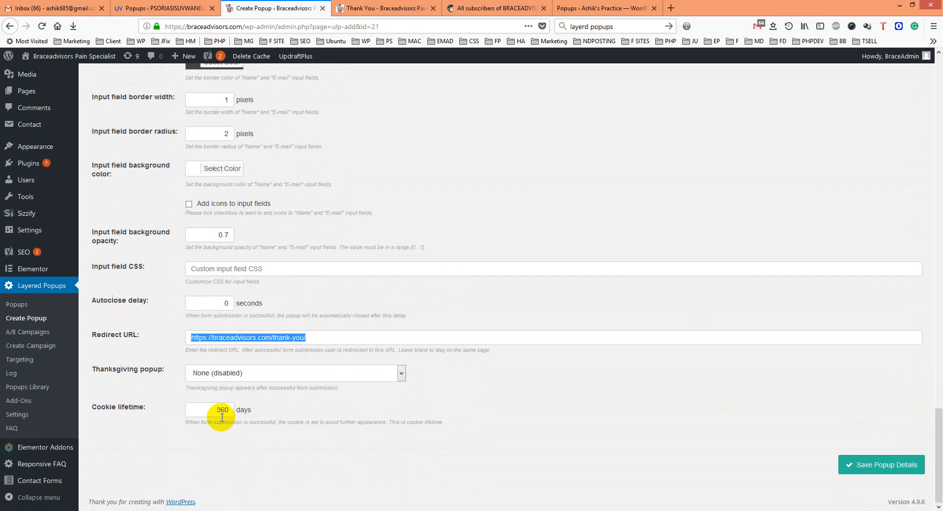
Open the popup's mailing settings and review the admin notification's e-mail address and subject, plus the welcome e-mail parameters
drag(938, 448, 937, 76)
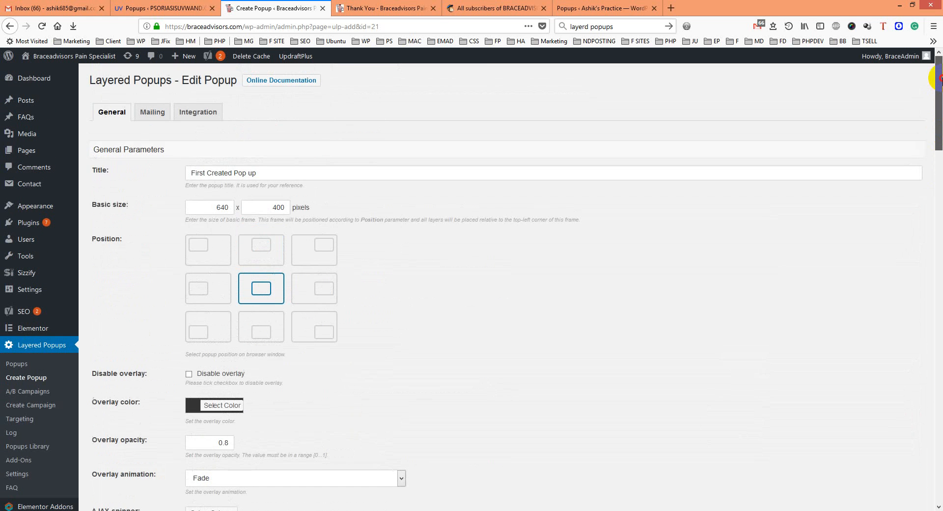
click(148, 114)
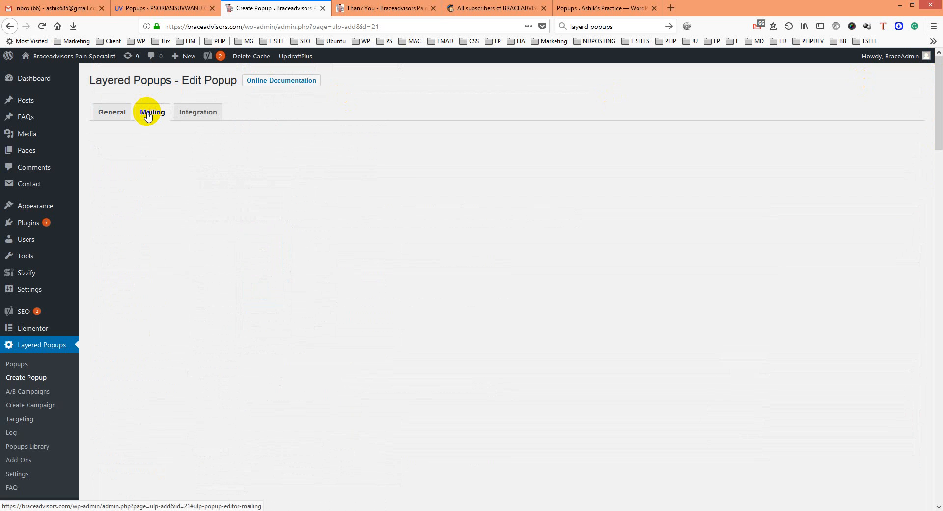
scroll(157, 280, down, 6)
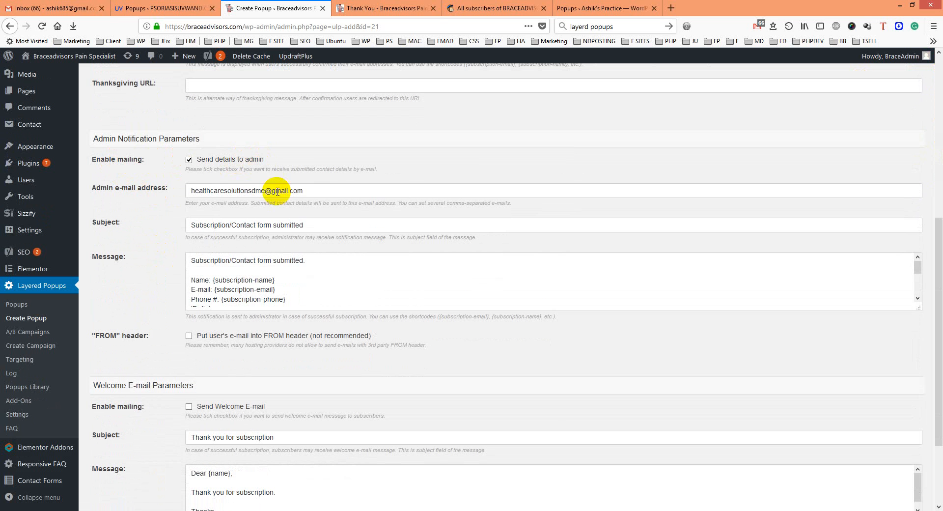
drag(321, 190, 186, 191)
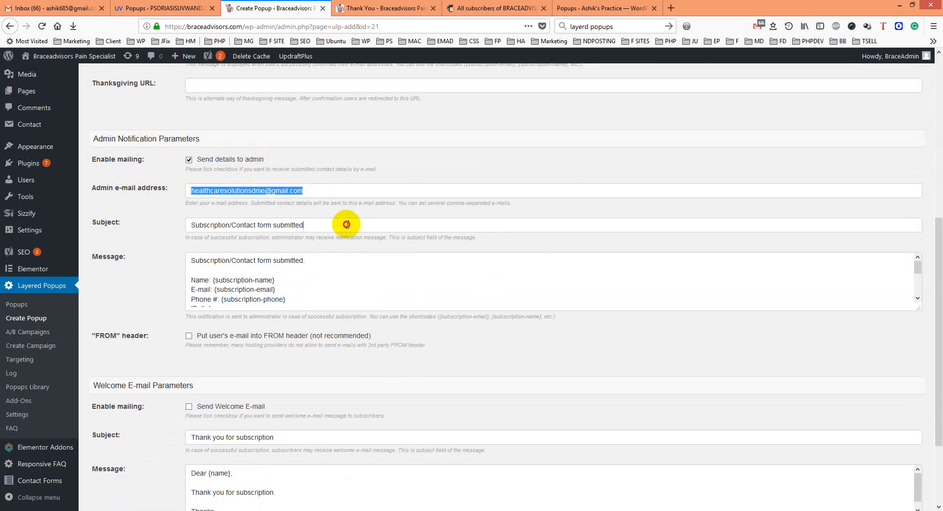
drag(346, 225, 161, 222)
scroll(442, 373, down, 3)
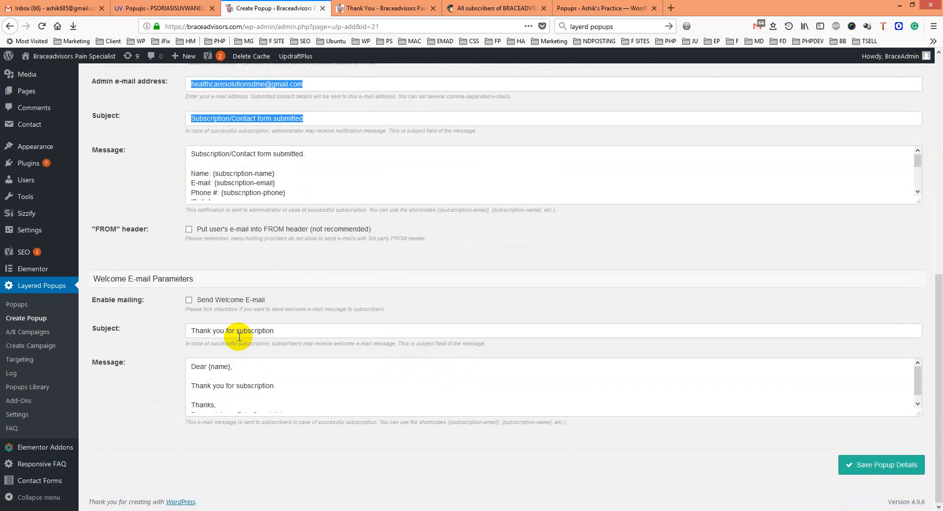
Enlarge the admin notification message box and examine the subscription name, e-mail and phone shortcodes in its text
scroll(239, 337, up, 2)
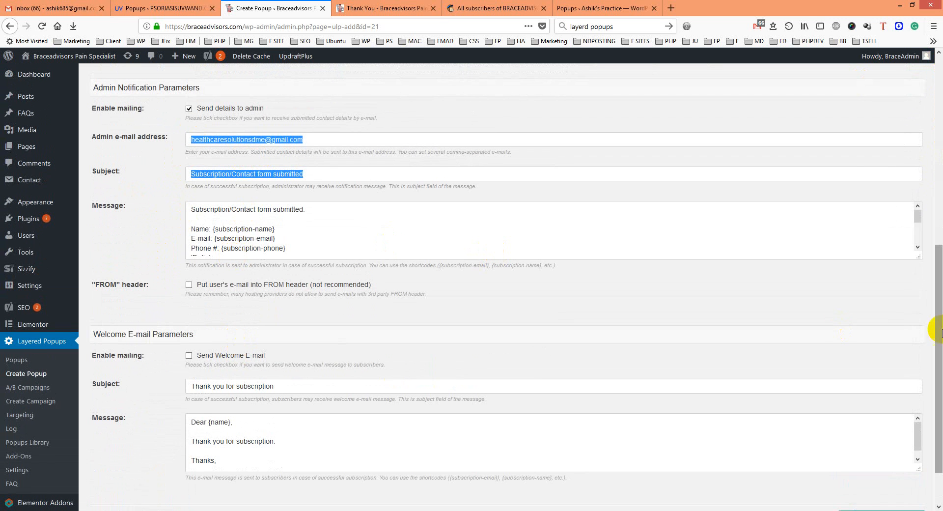
drag(918, 257, 902, 347)
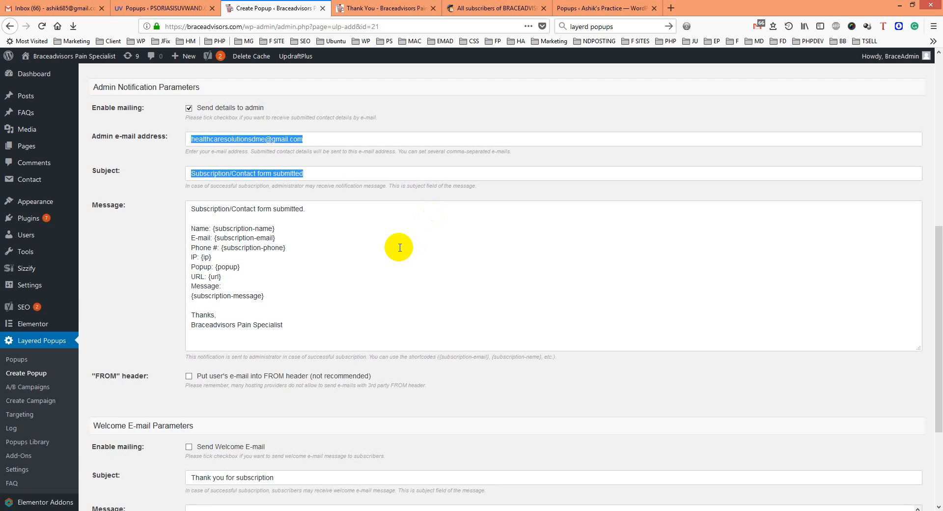
scroll(400, 247, down, 3)
drag(938, 280, 923, 174)
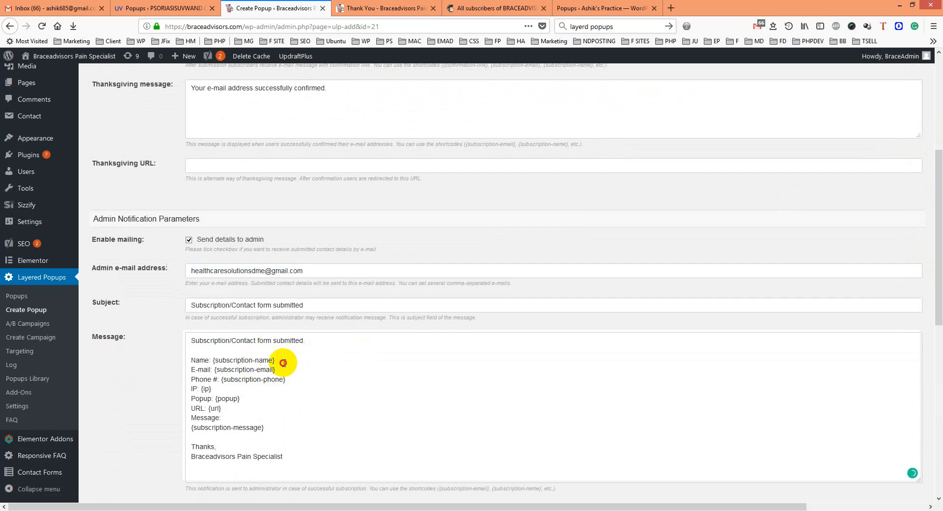
drag(279, 362, 211, 363)
drag(294, 378, 241, 377)
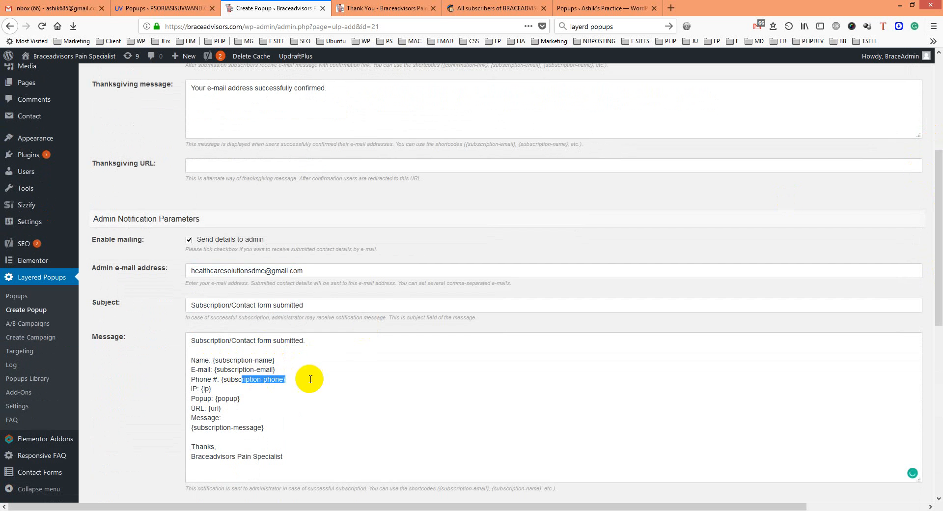
click(311, 380)
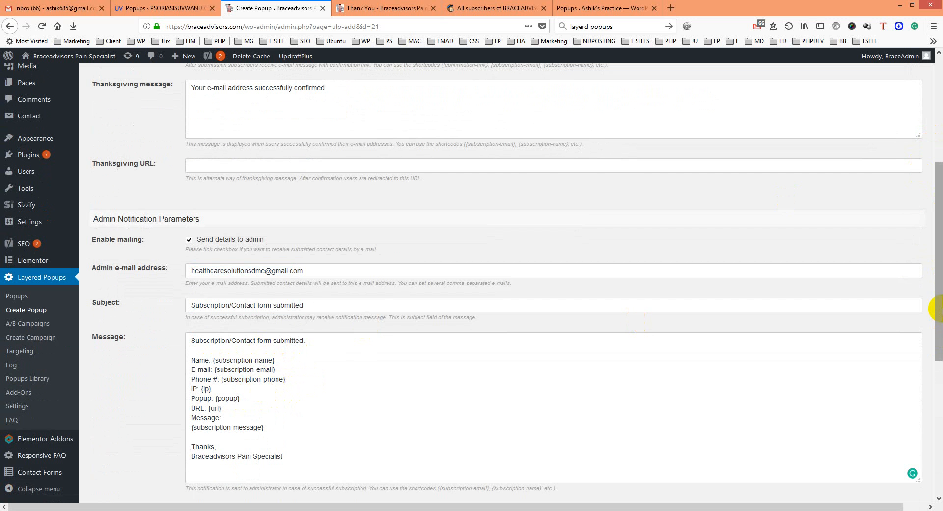
Open the popup's integration settings and examine the MailChimp API key field and the available List ID choices
drag(939, 295, 939, 183)
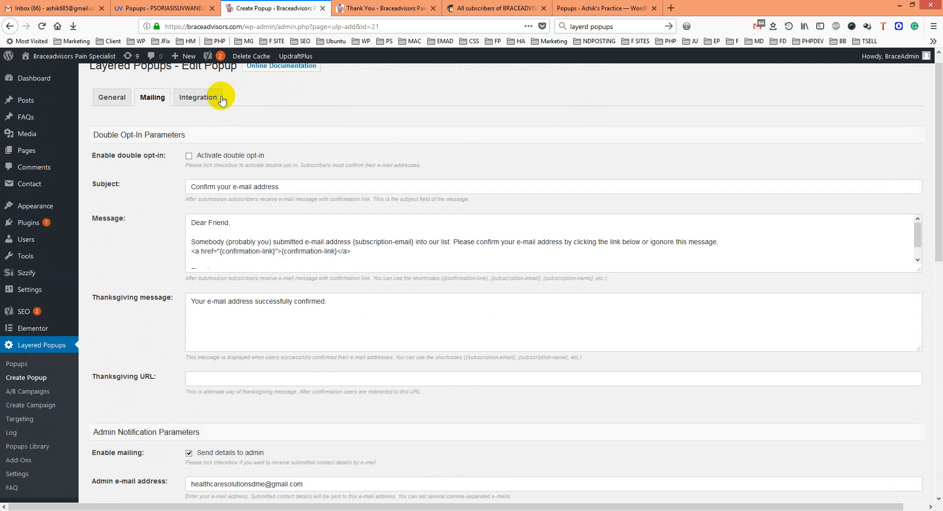
click(198, 99)
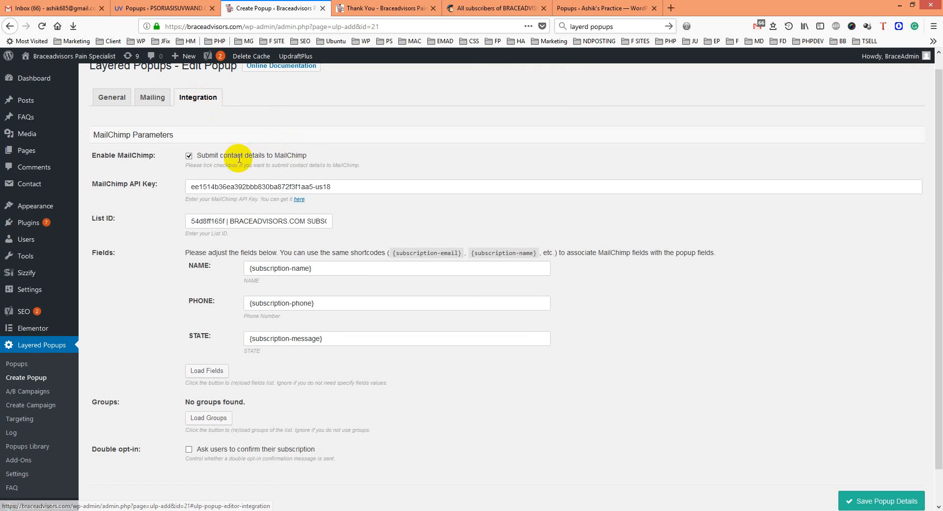
drag(334, 186, 187, 187)
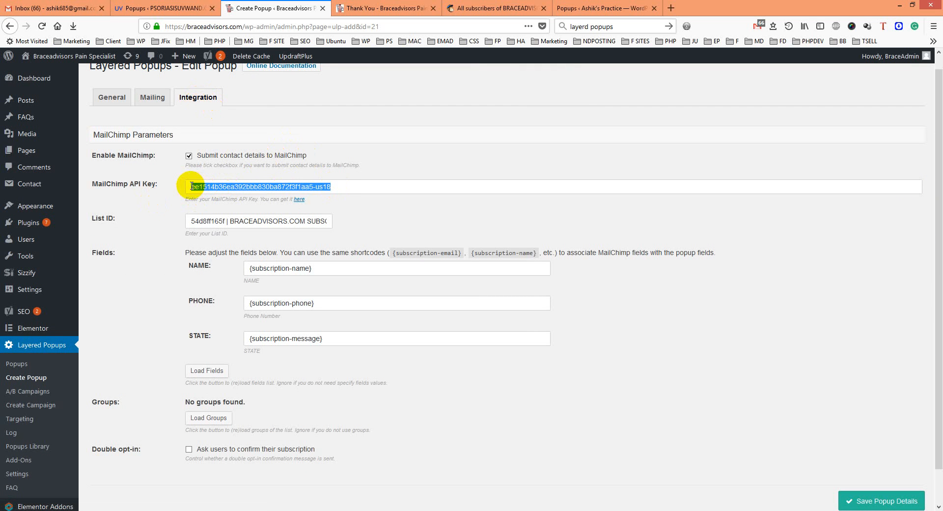
click(297, 222)
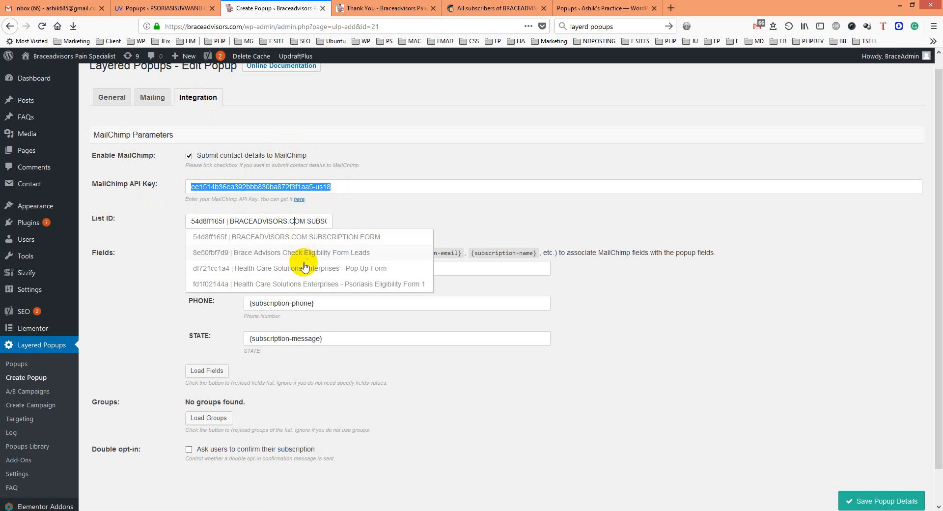
Switch to MailChimp and open the list fields and merge tags settings of the BRACEADVISORS.COM SUBSCRIPTION FORM list
click(369, 215)
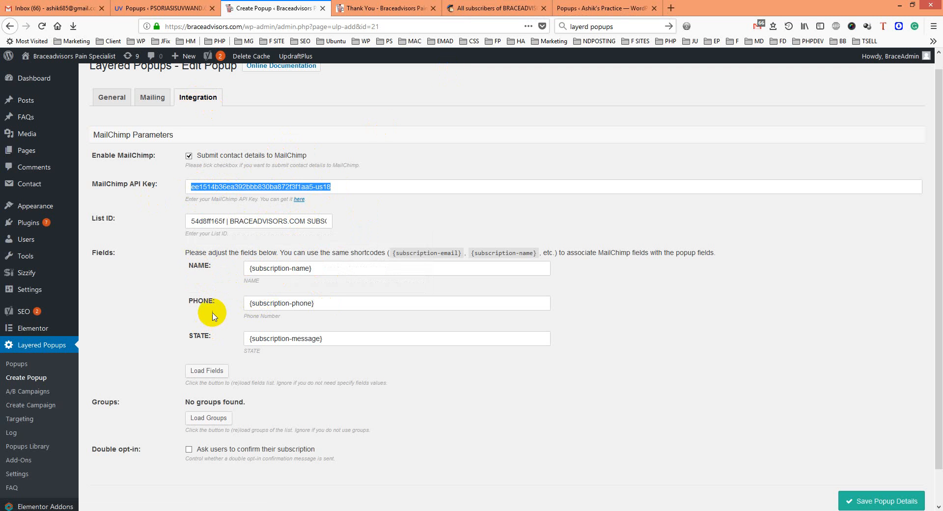
click(474, 6)
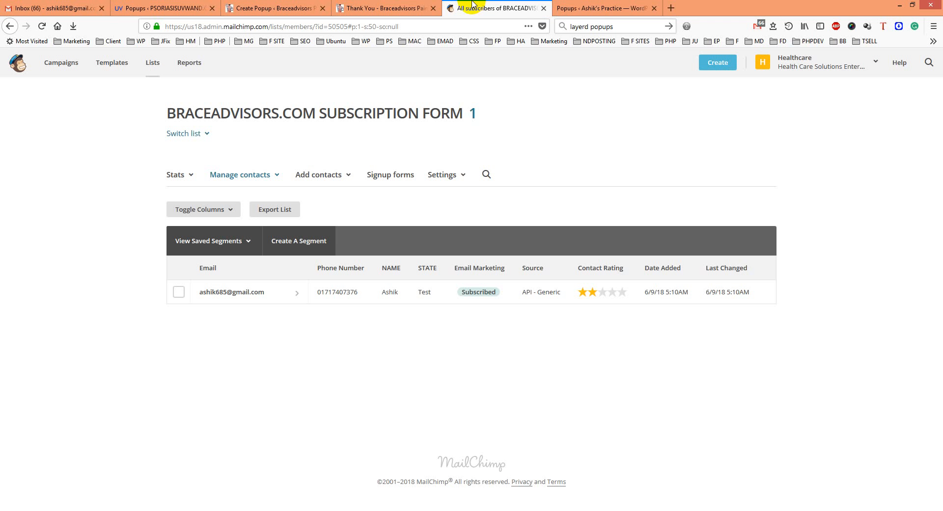
click(151, 67)
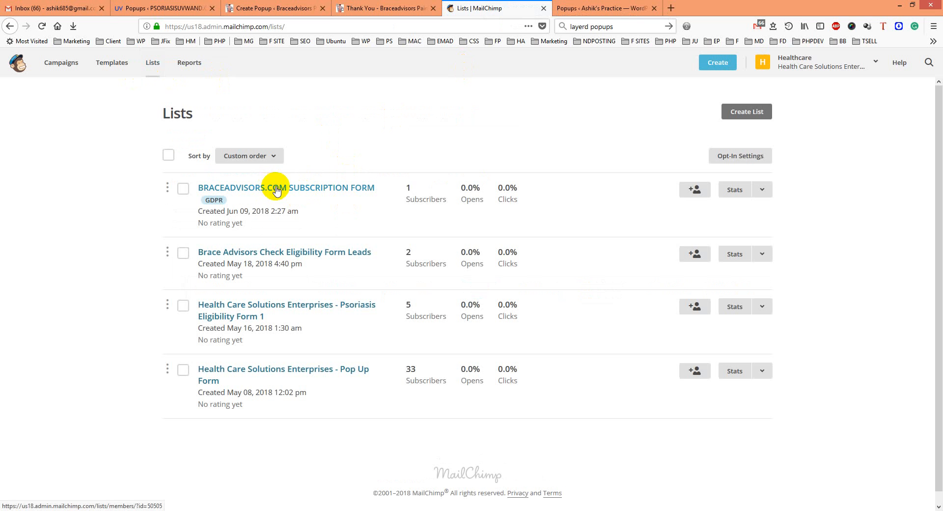
click(276, 189)
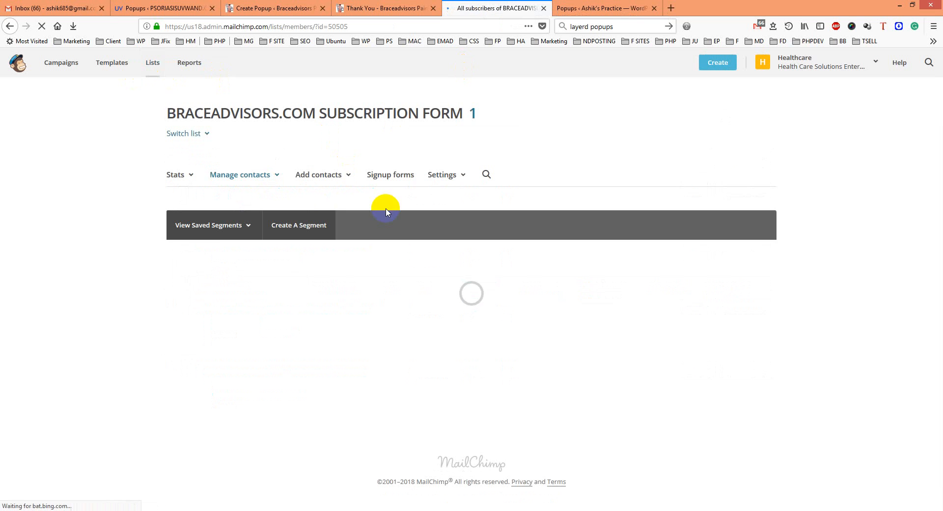
click(447, 175)
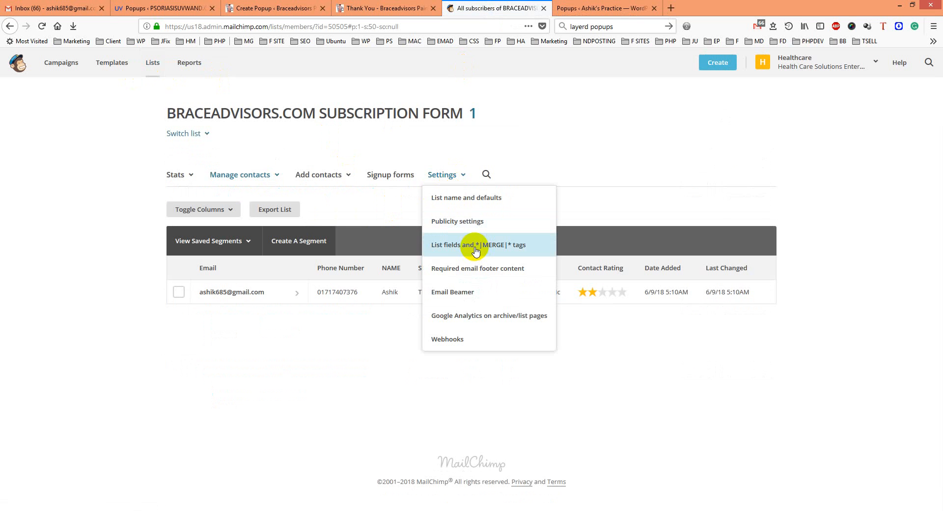
click(449, 245)
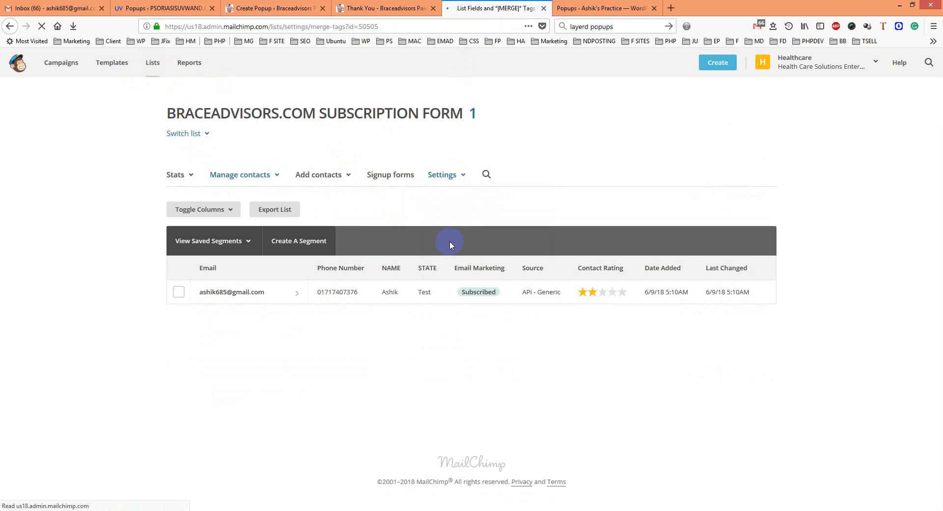
click(229, 327)
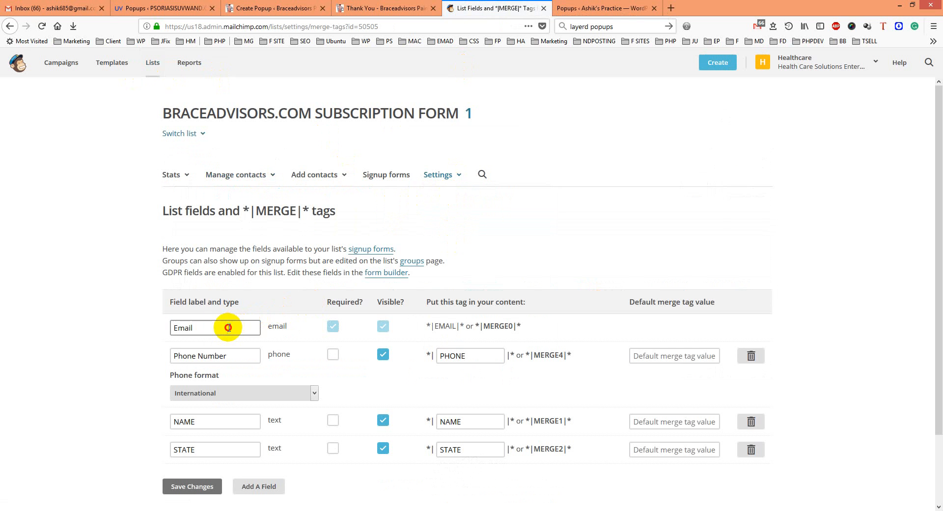
drag(229, 327, 165, 327)
Return to WordPress, preview First Created Pop up from the Layered Popups list, and close the extra list page
click(306, 6)
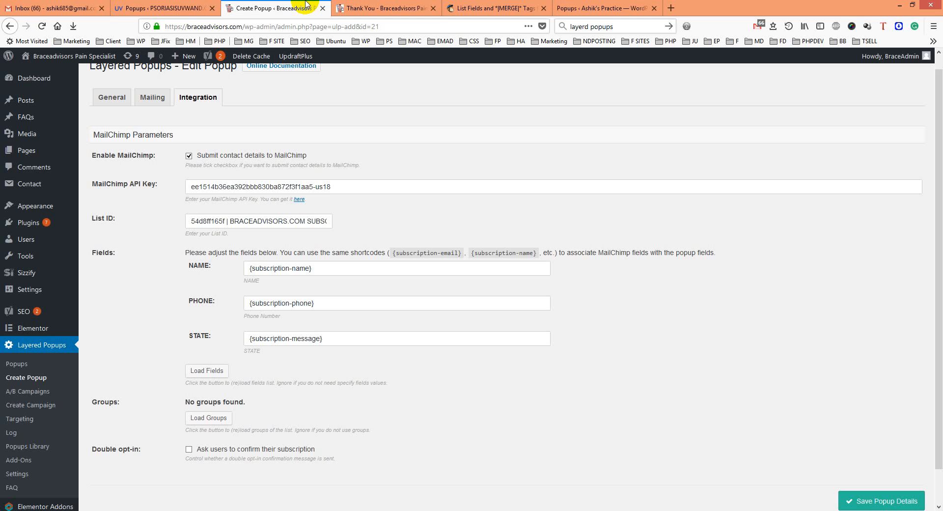
click(339, 7)
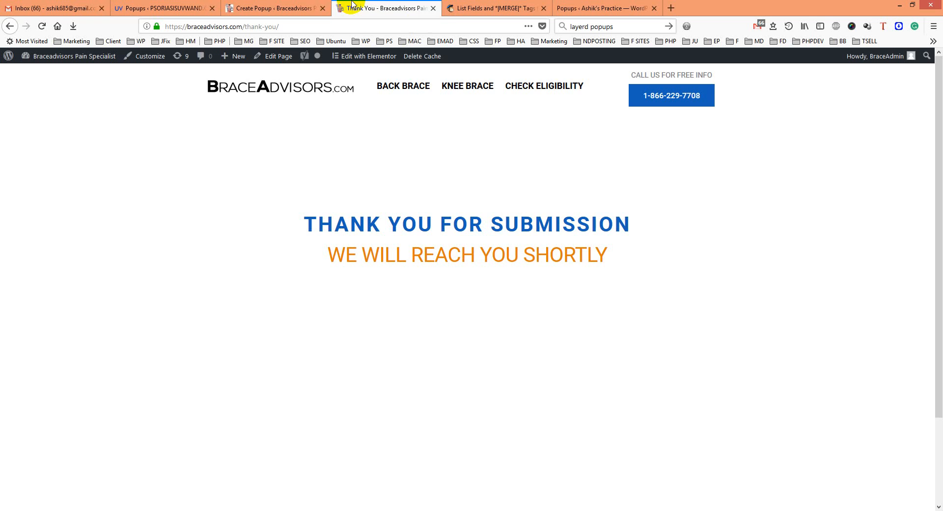
mouse_move(80, 58)
click(292, 5)
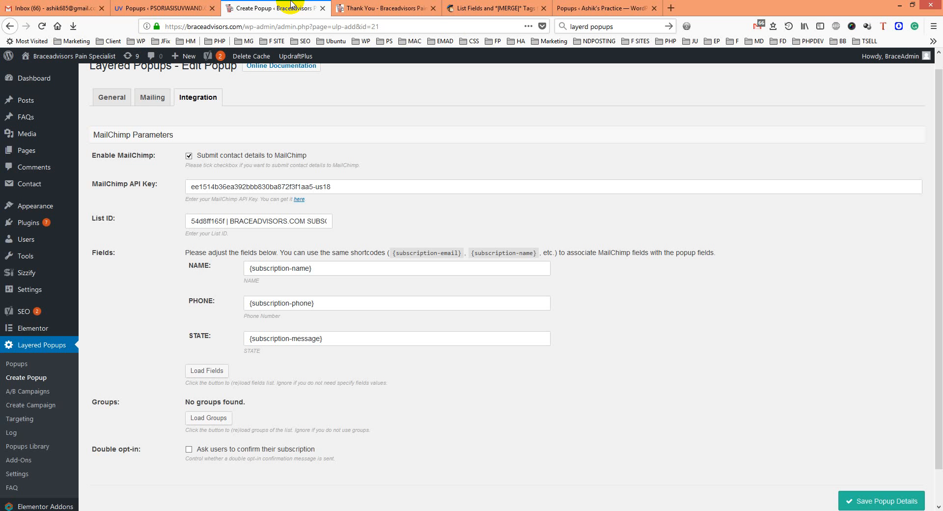
right_click(28, 365)
click(69, 369)
click(339, 7)
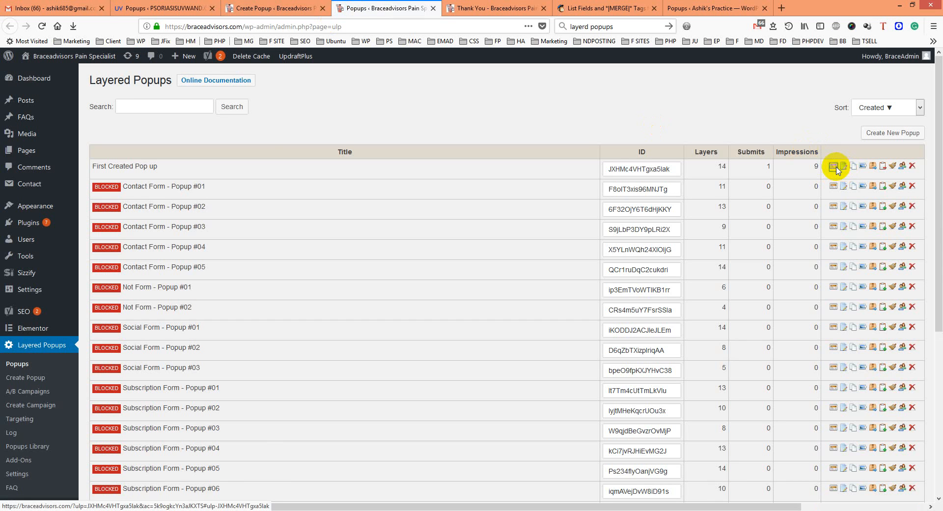
click(835, 166)
click(415, 9)
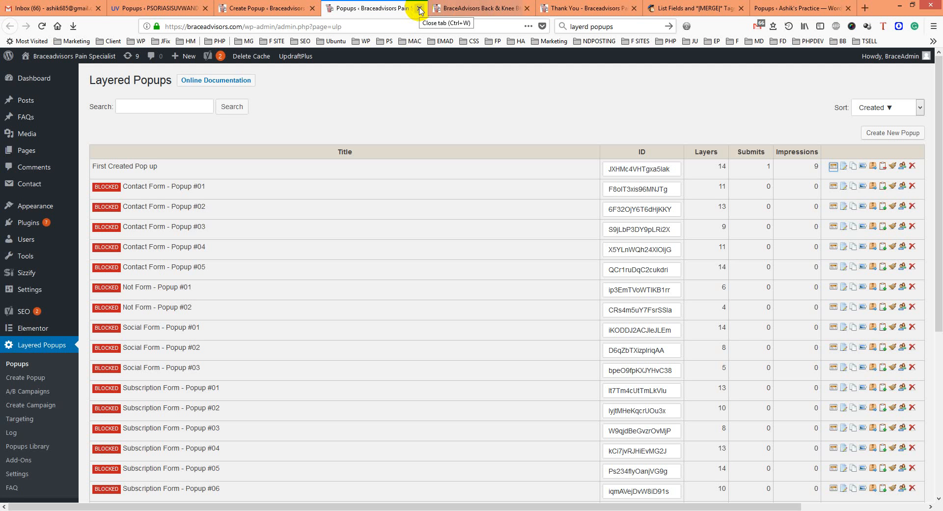
click(419, 9)
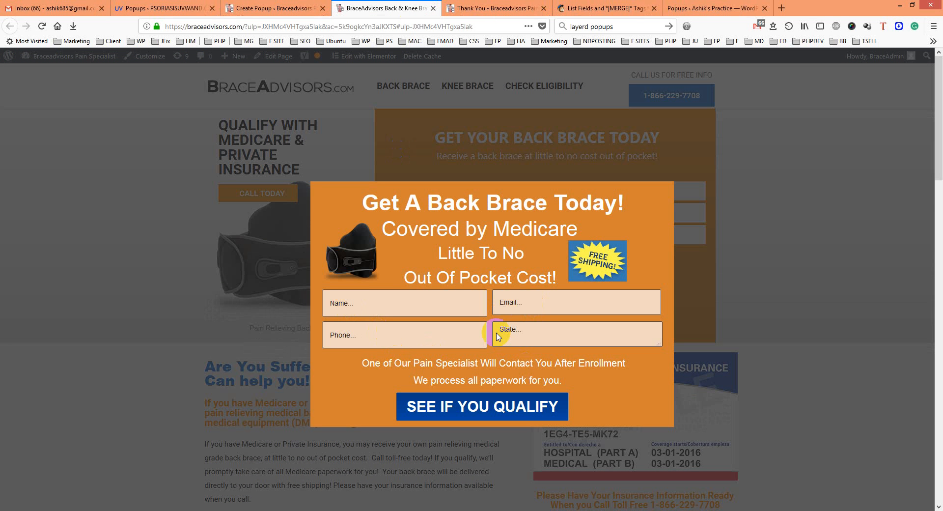
Examine the labels and merge tags of the phone, NAME and STATE fields in the MailChimp list
click(577, 7)
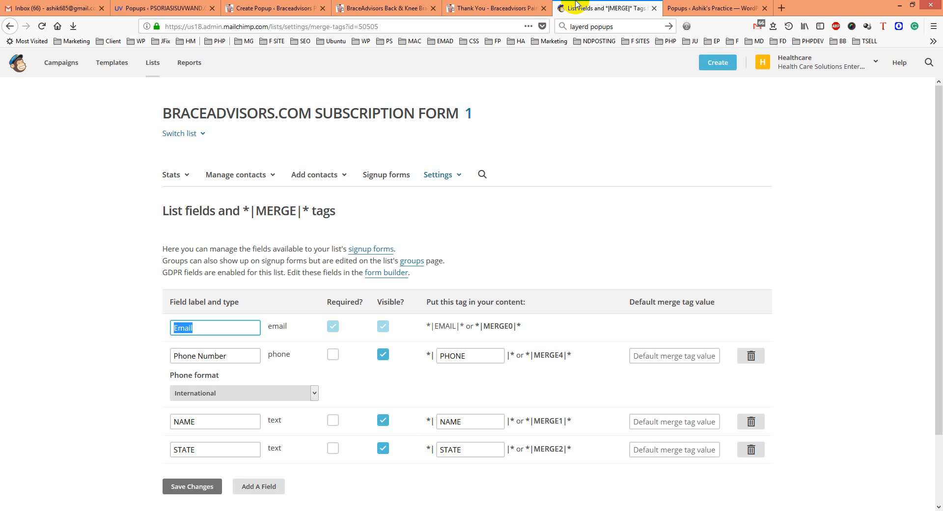
click(460, 254)
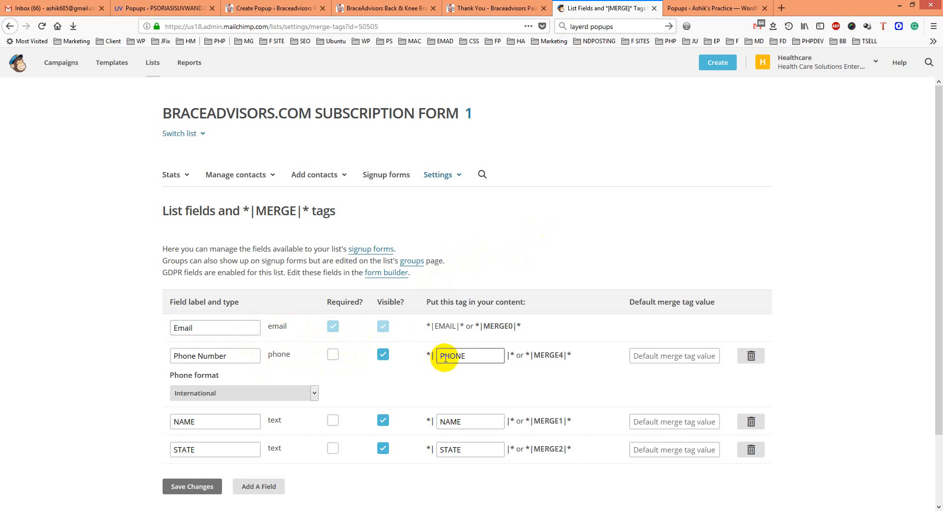
drag(464, 356, 439, 356)
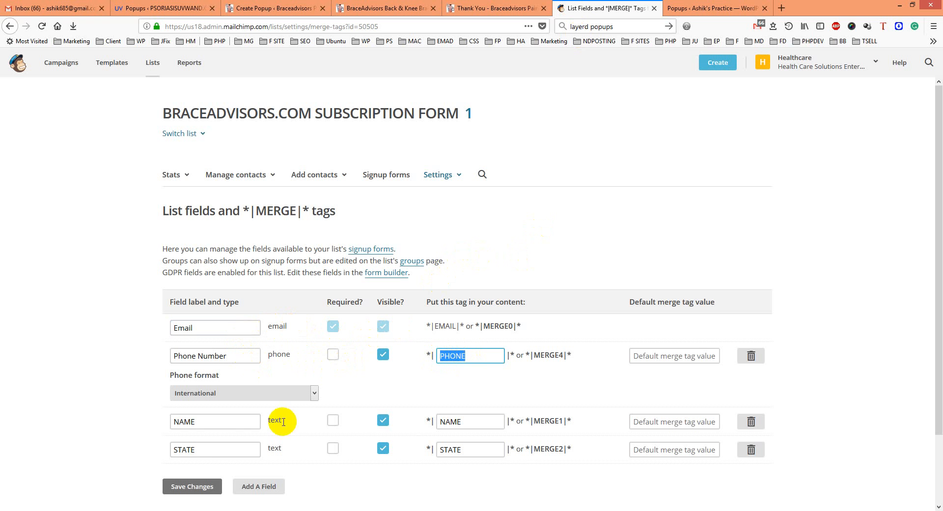
drag(205, 422, 137, 422)
drag(483, 421, 435, 422)
drag(213, 451, 131, 446)
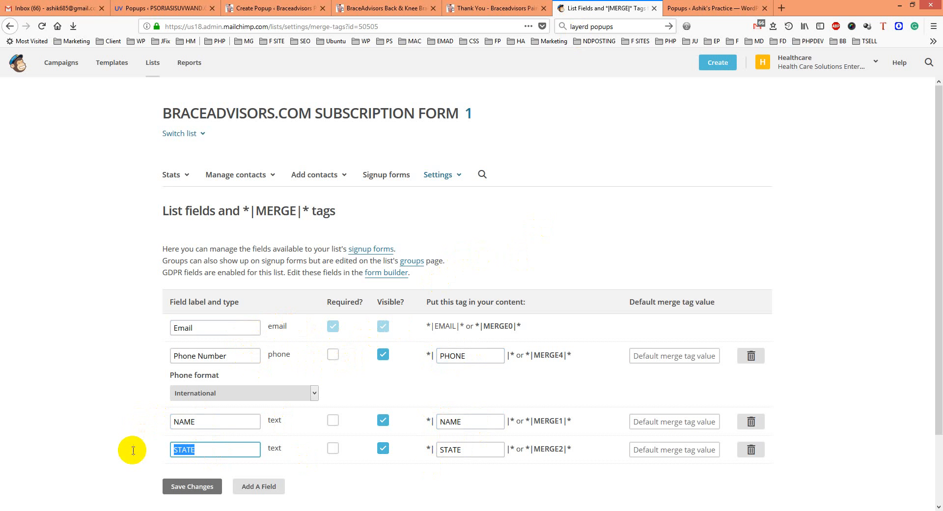
drag(510, 448, 411, 449)
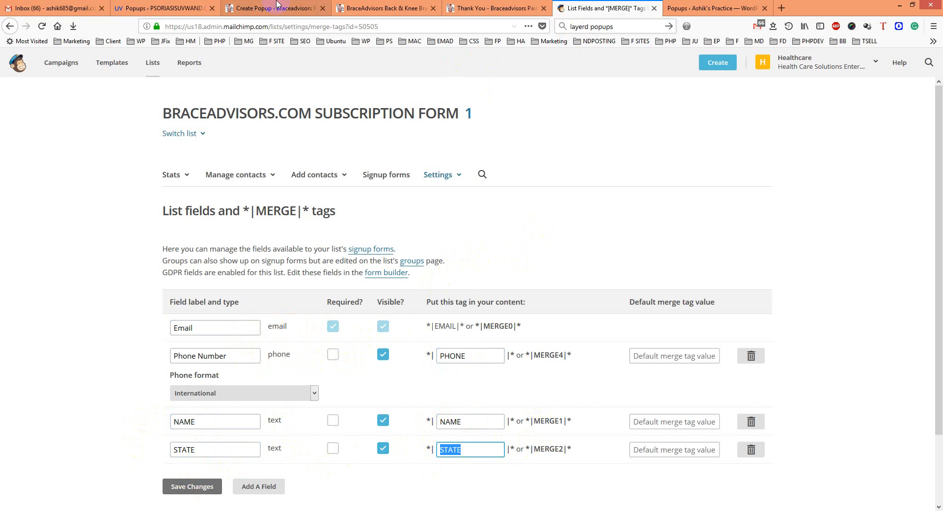
Compare the popup preview's form fields with the MailChimp list fields and the fields in the popup's integration settings
click(346, 5)
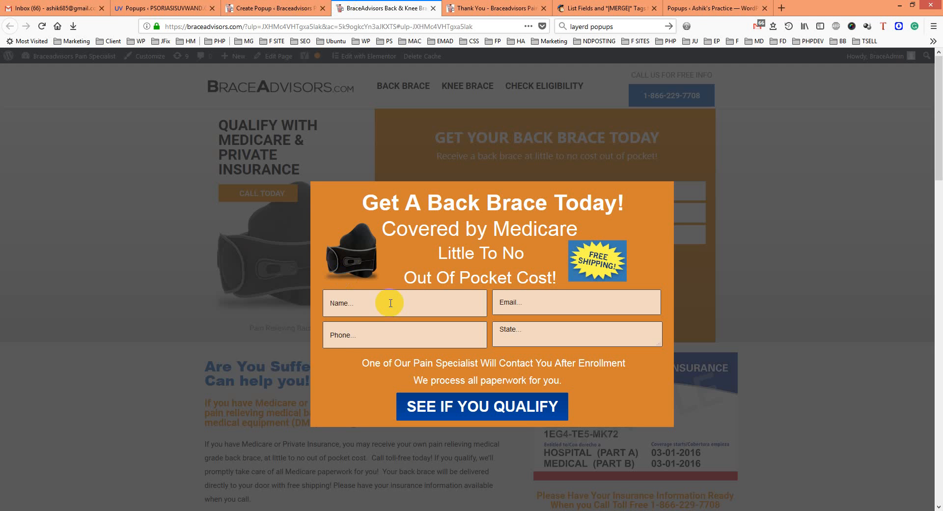
click(531, 8)
click(599, 5)
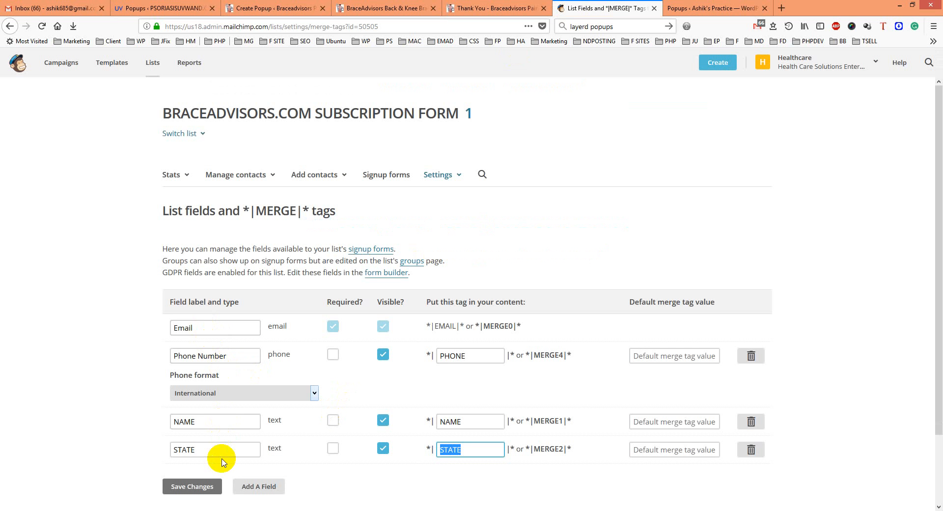
click(299, 5)
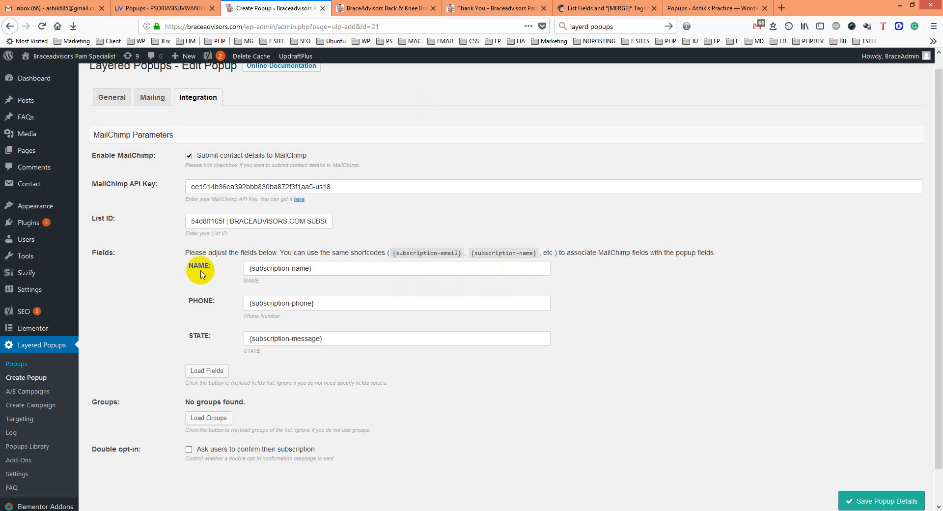
click(590, 8)
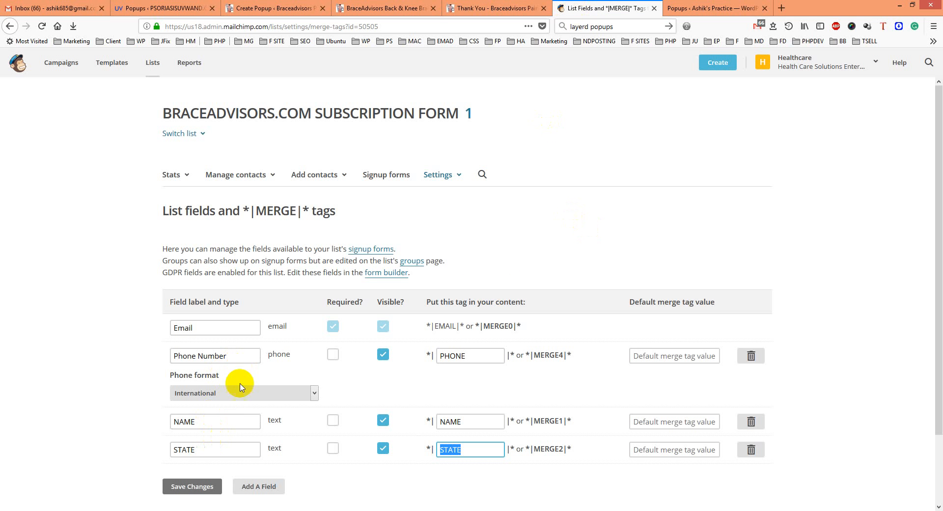
click(369, 9)
Examine the name, phone and state shortcode mappings in the popup's integration settings against the popup preview's input fields
click(290, 6)
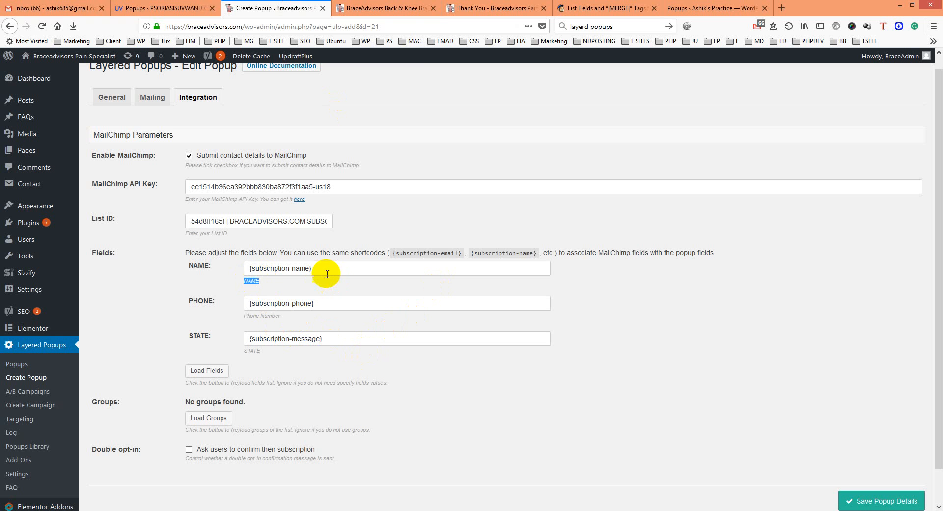
click(361, 8)
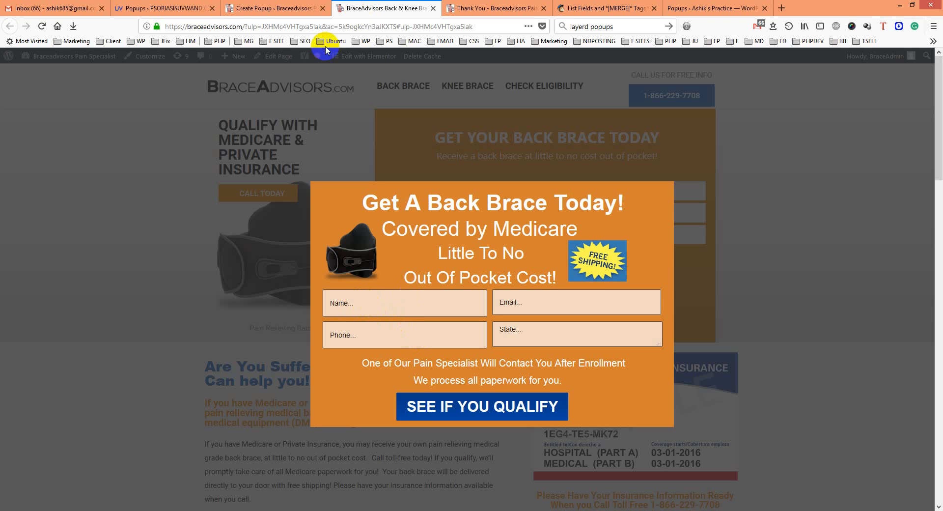
click(309, 9)
drag(282, 316, 255, 315)
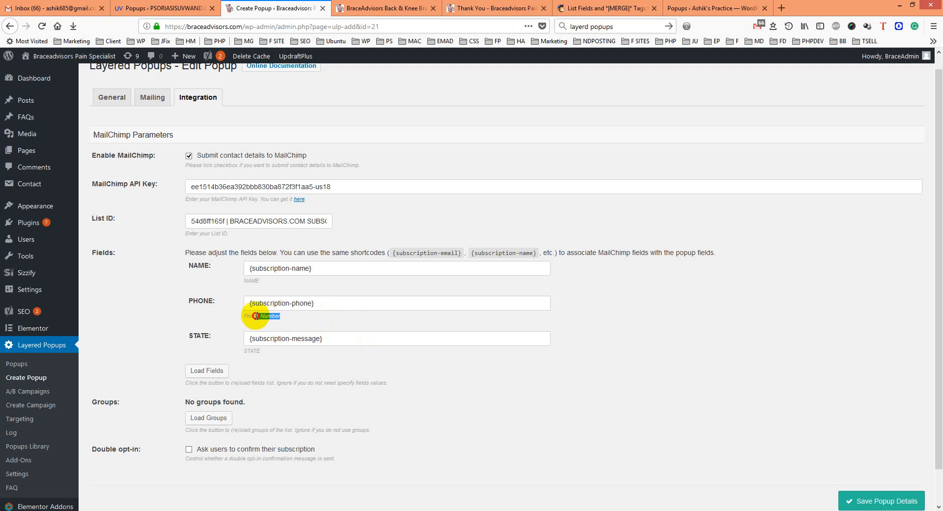
click(360, 10)
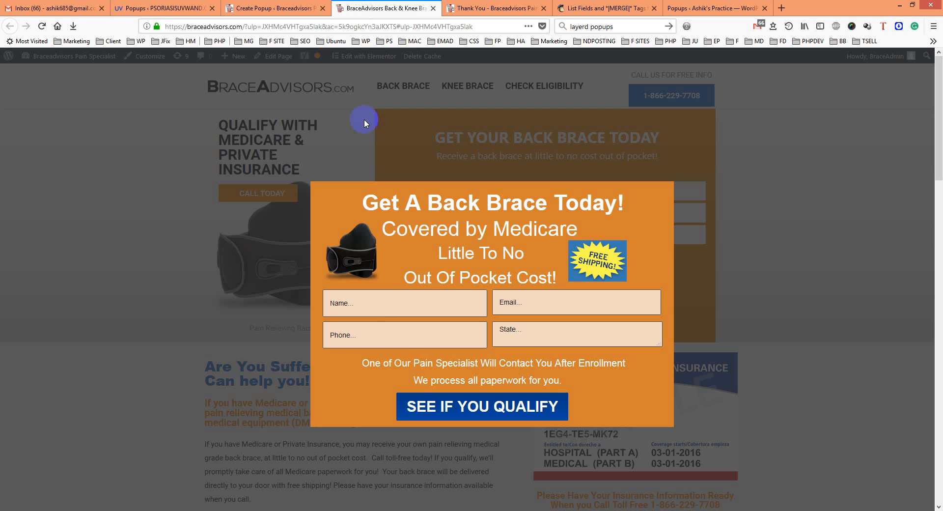
click(278, 8)
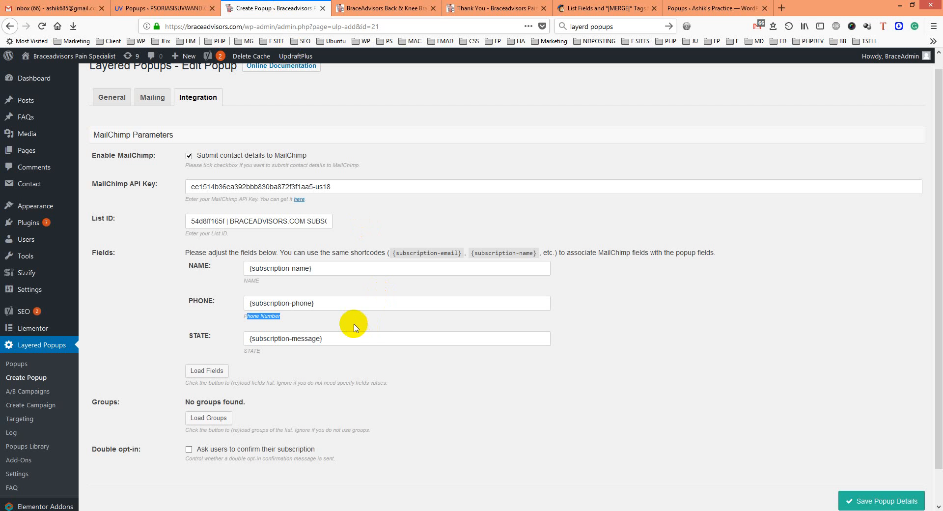
drag(357, 341, 246, 338)
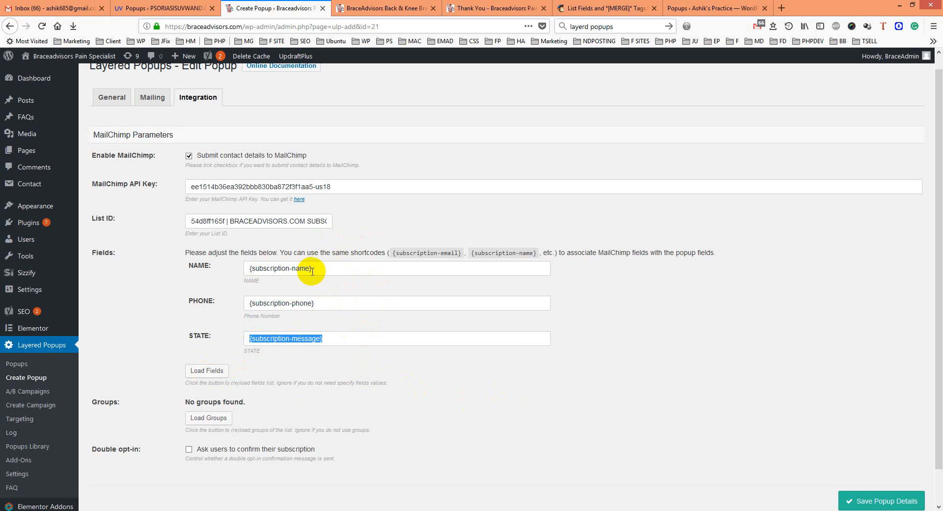
drag(319, 268, 249, 268)
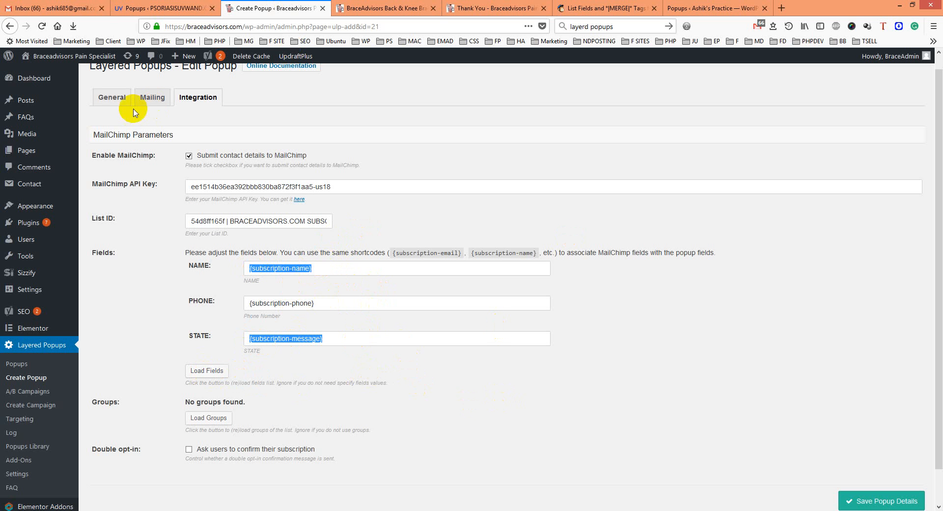
Open the Name Field layer in the popup's general settings and examine the {subscription-name} shortcode in its content
click(113, 98)
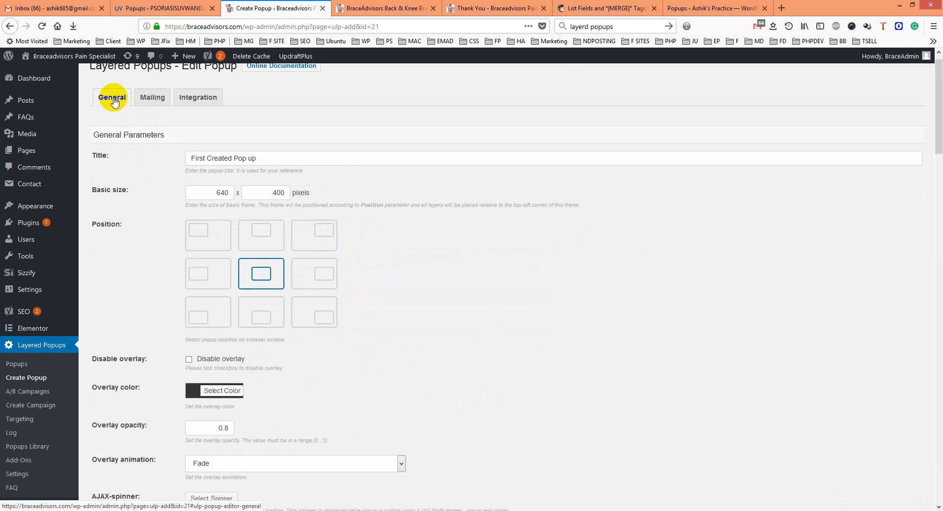
scroll(360, 352, down, 2)
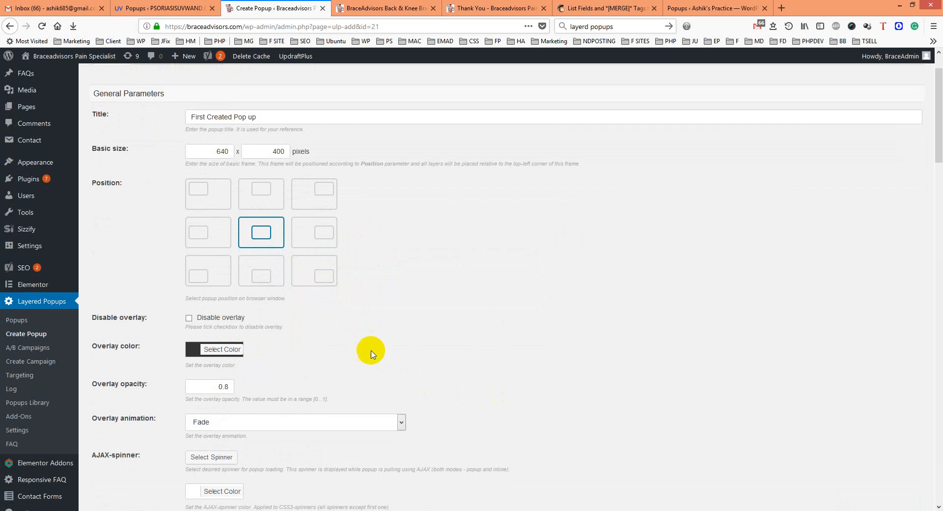
mouse_move(935, 251)
mouse_down()
mouse_move(935, 240)
mouse_move(934, 284)
mouse_move(938, 252)
mouse_up()
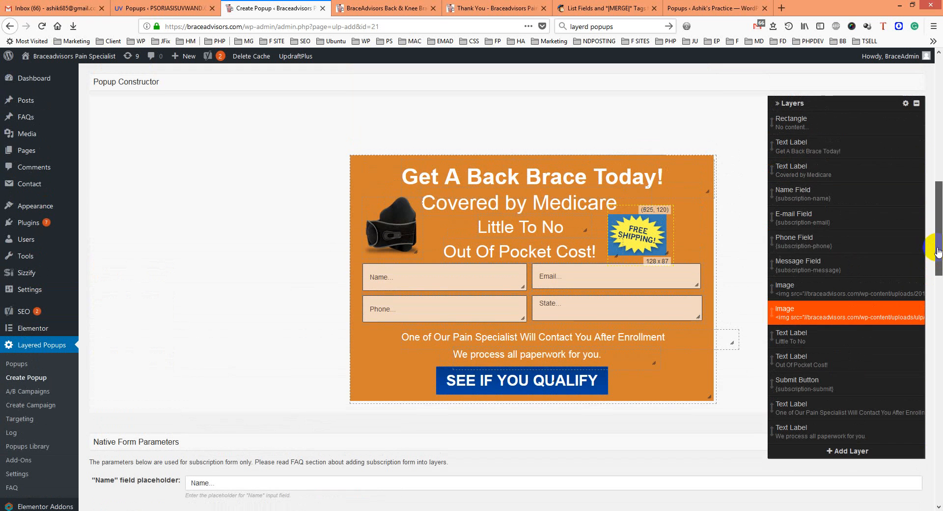
click(427, 273)
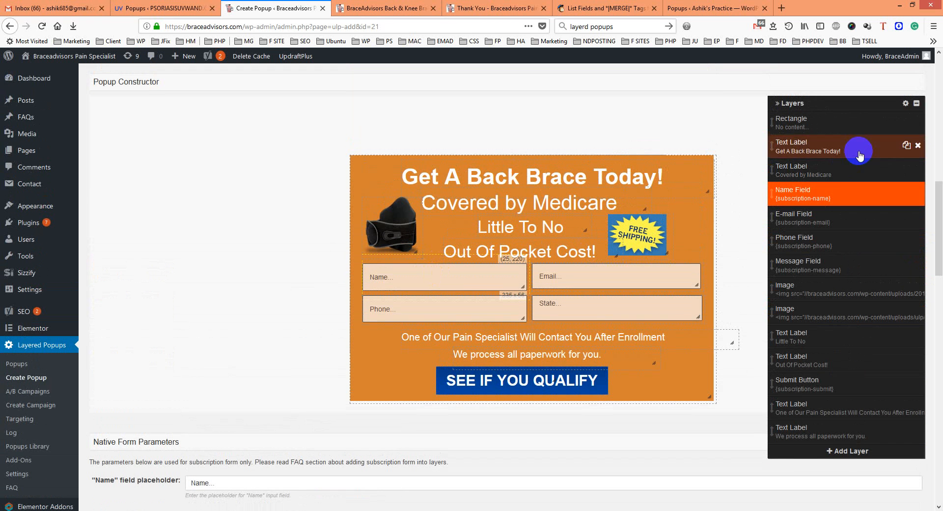
click(796, 194)
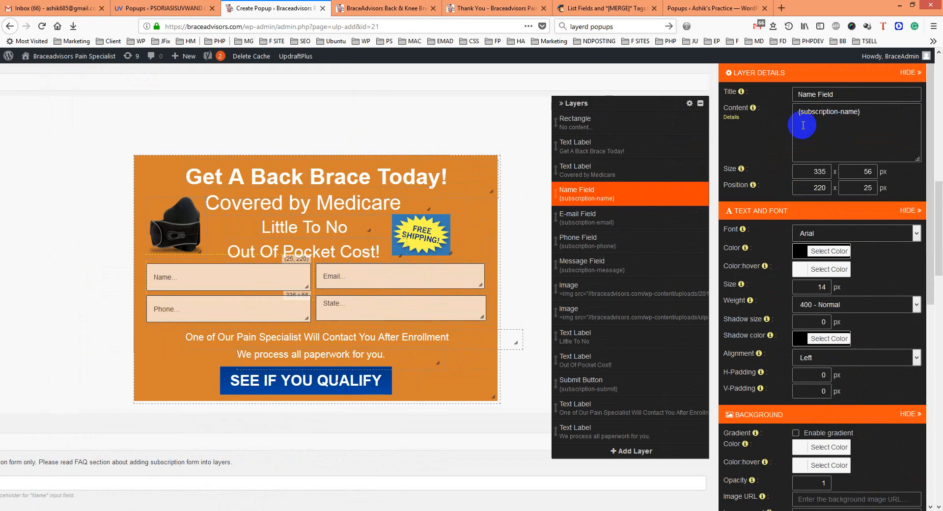
drag(864, 112, 796, 114)
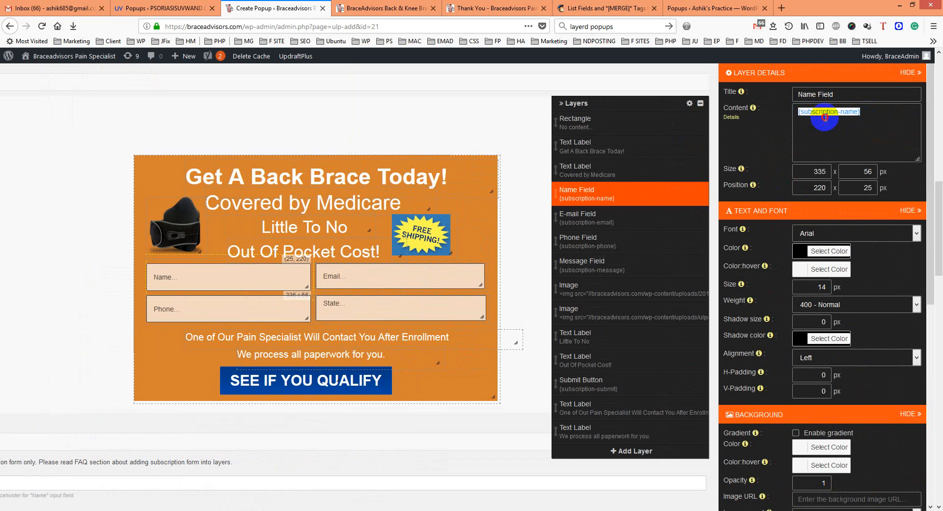
Examine the {subscription-name} shortcode in the Name Field layer's content and hide the layer's details
drag(865, 112, 792, 114)
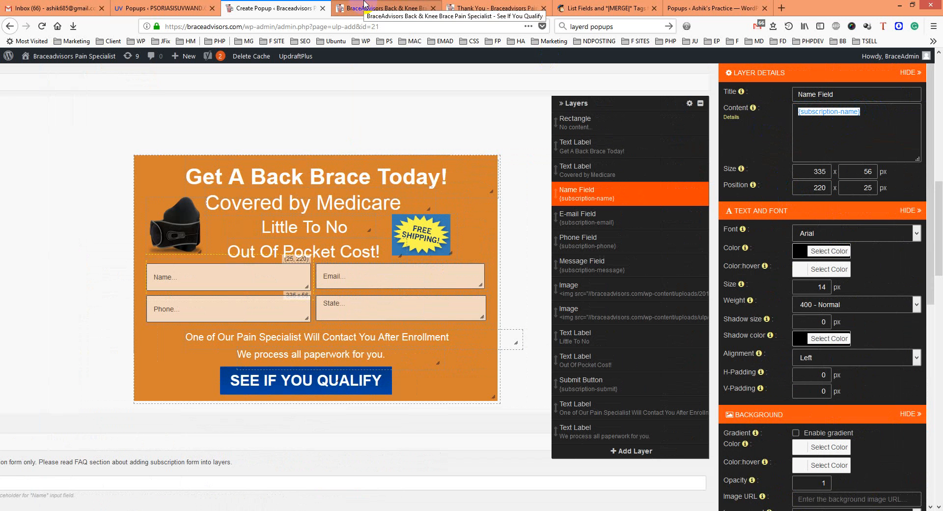
click(909, 72)
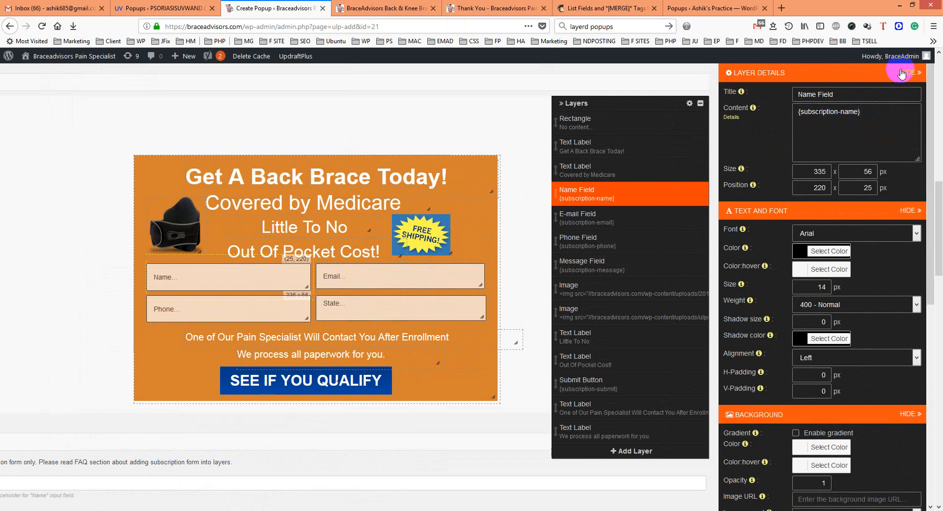
click(352, 4)
click(289, 6)
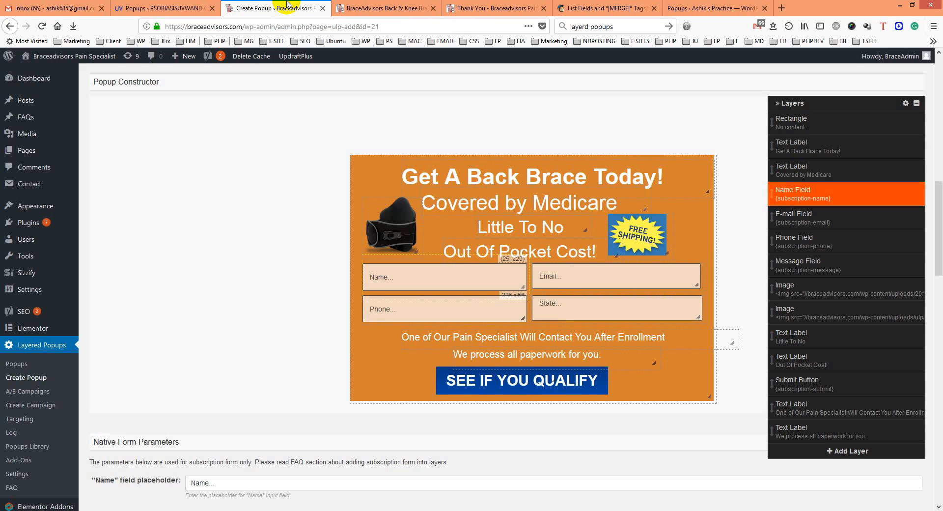
Look over the popup's general parameters and its integration settings
scroll(384, 170, up, 3)
scroll(381, 176, down, 2)
scroll(383, 177, up, 2)
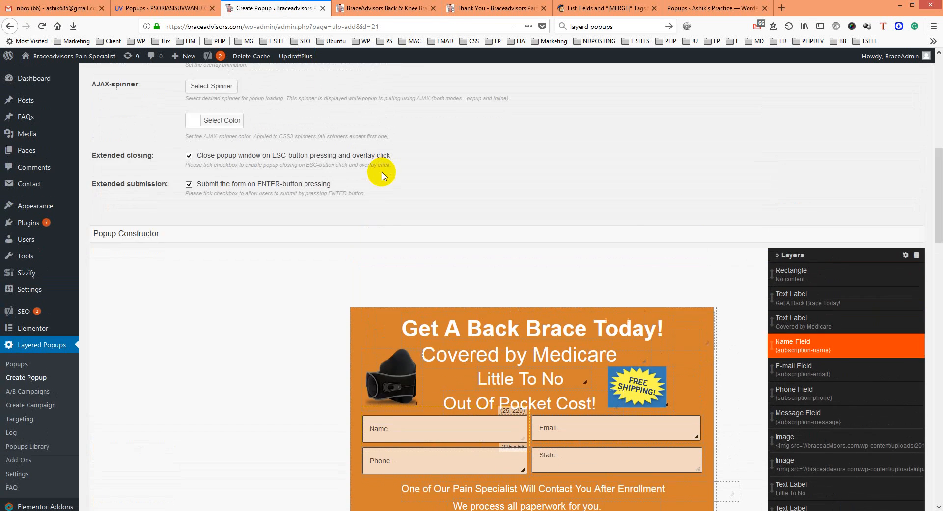
drag(938, 174, 938, 54)
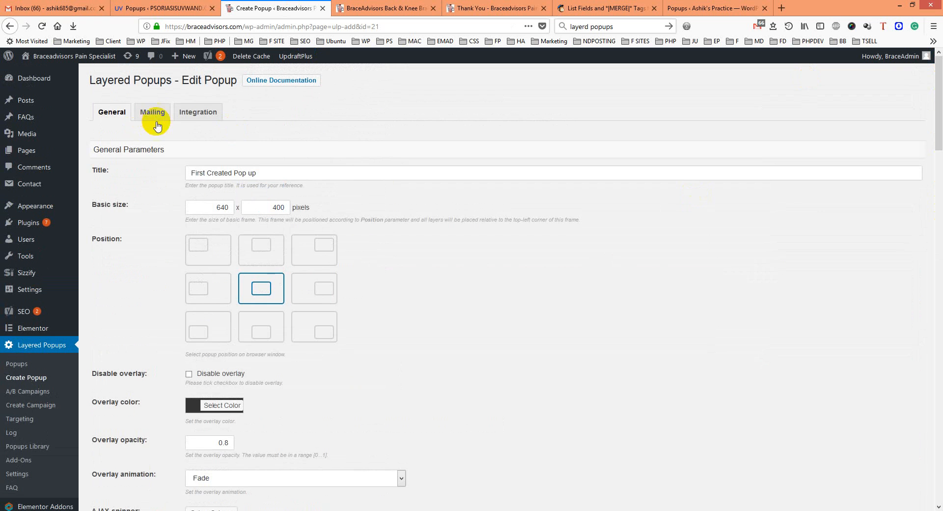
click(188, 114)
scroll(305, 294, down, 2)
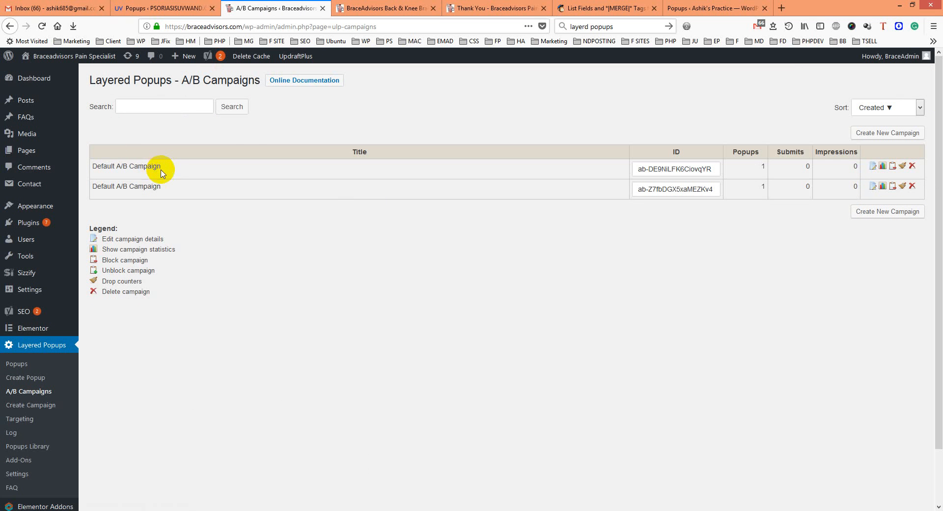
Examine the list of A/B campaigns and open the second Default A/B Campaign to view its included popups
drag(161, 167, 90, 178)
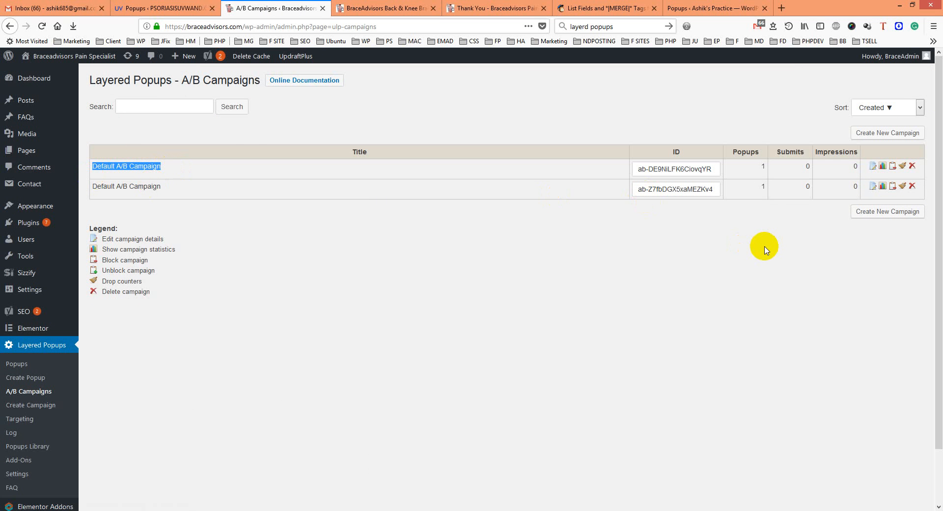
click(873, 187)
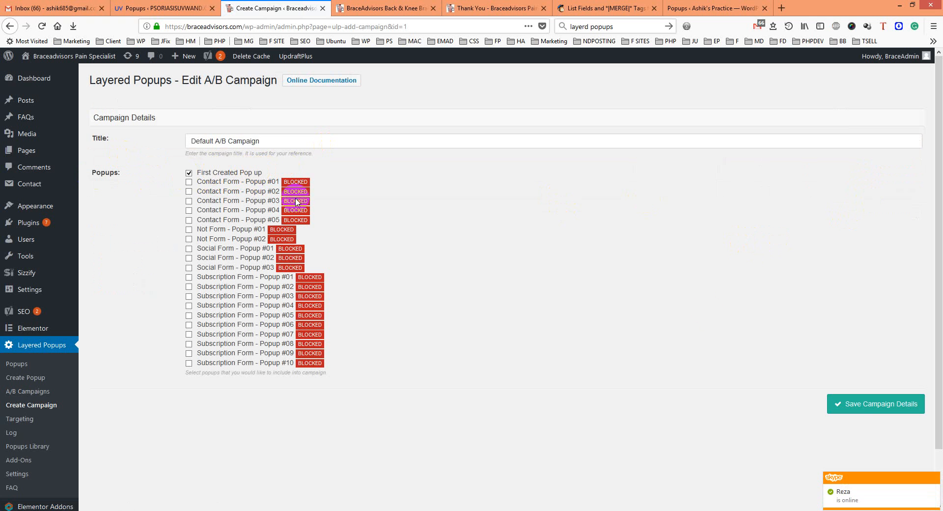
In the OnLoad targeting, move the First Created Pop up target to Passive Targets and back to Active Targets
click(24, 421)
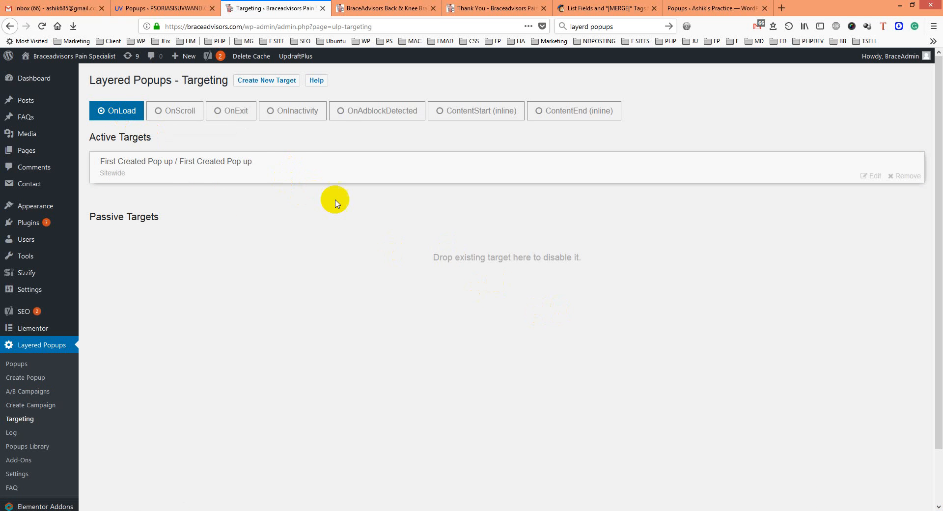
click(290, 170)
drag(290, 170, 290, 256)
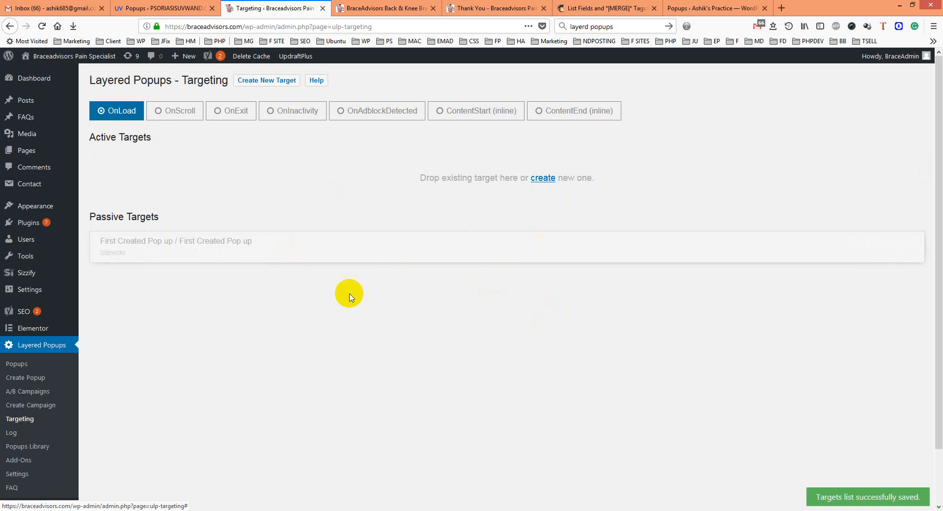
drag(240, 251, 242, 177)
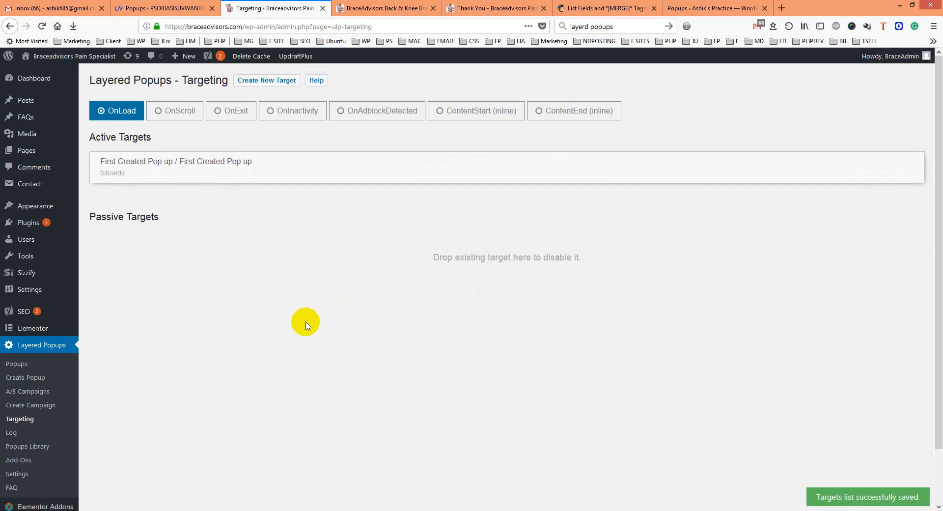
Open the active First Created Pop up target for editing and examine its popup, frequency and delay options
mouse_move(831, 179)
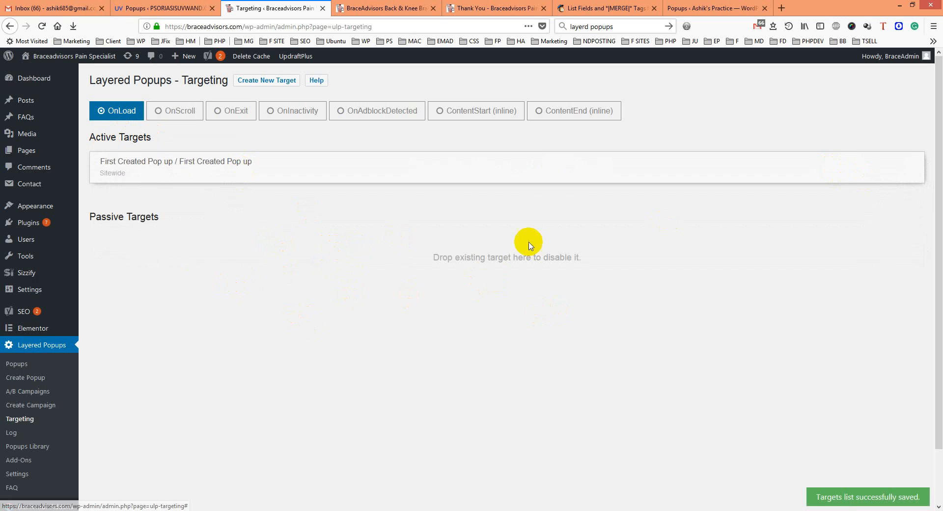
click(870, 176)
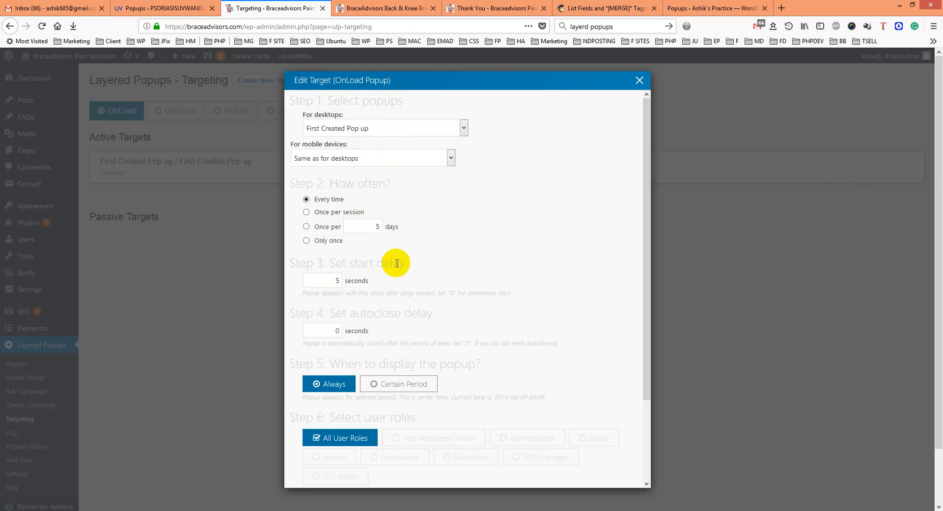
Switch to the popup preview of the Brace Advisors site and open the site's home page
click(365, 6)
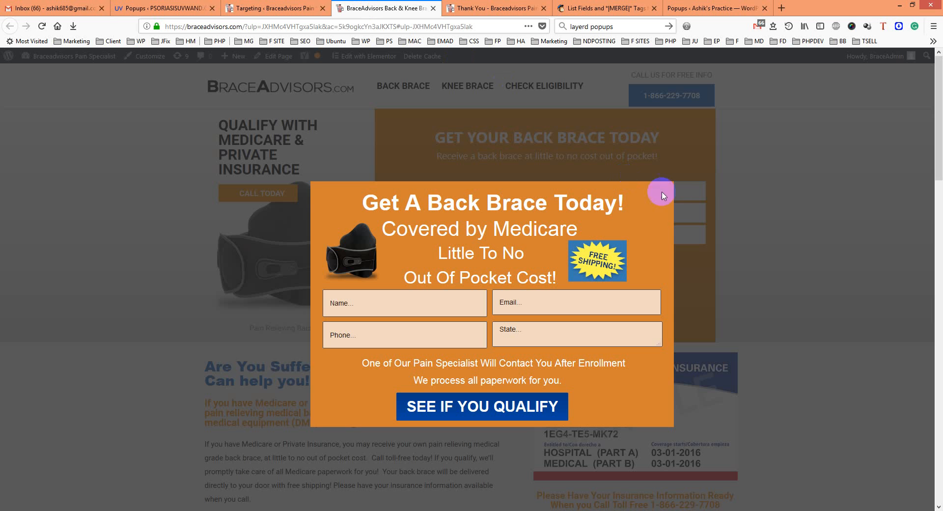
click(188, 90)
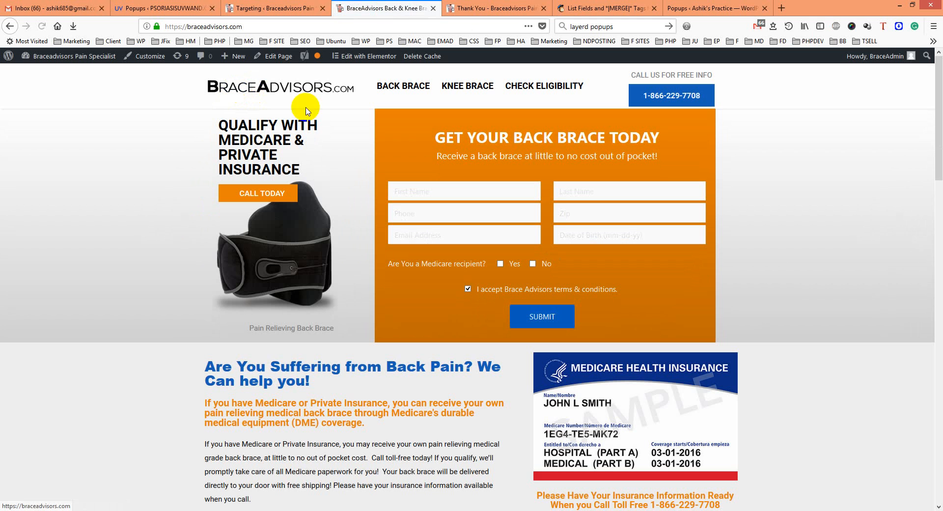
drag(328, 138, 298, 128)
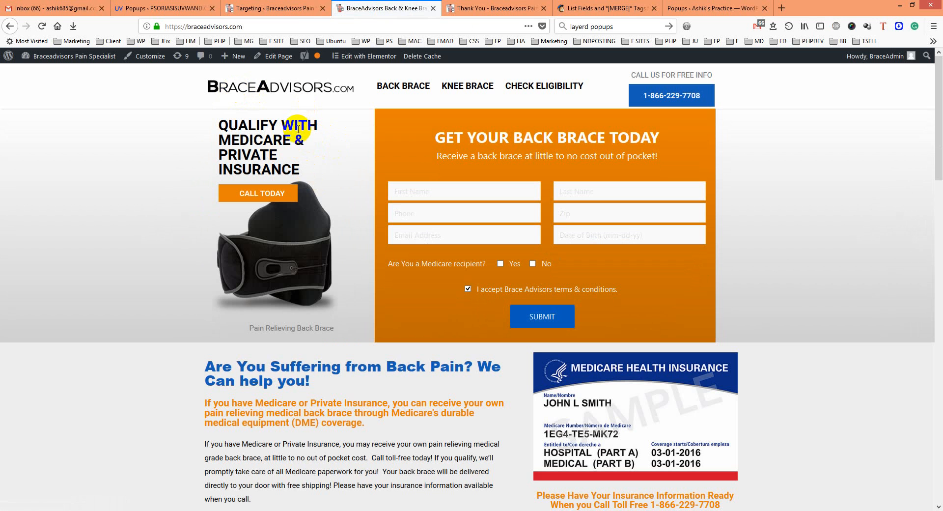
right_click(301, 28)
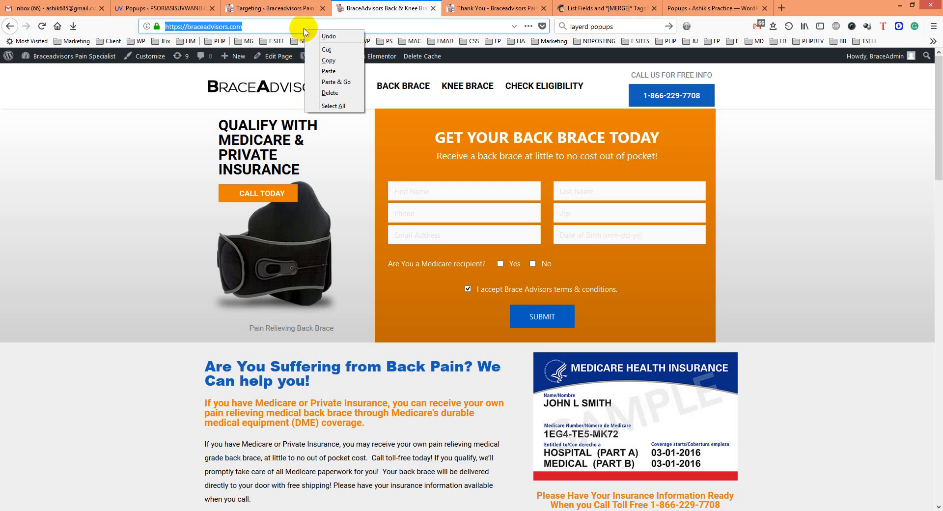
click(333, 61)
key(alt+Tab)
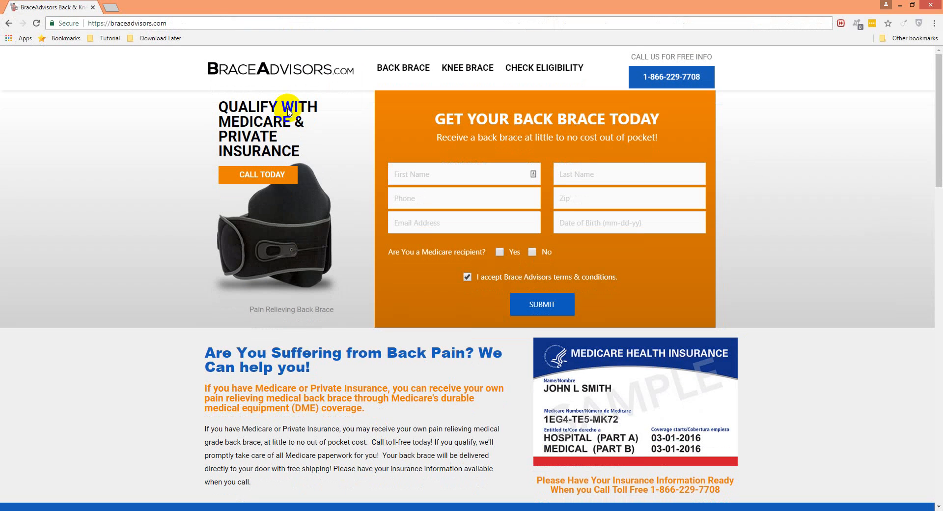
click(208, 25)
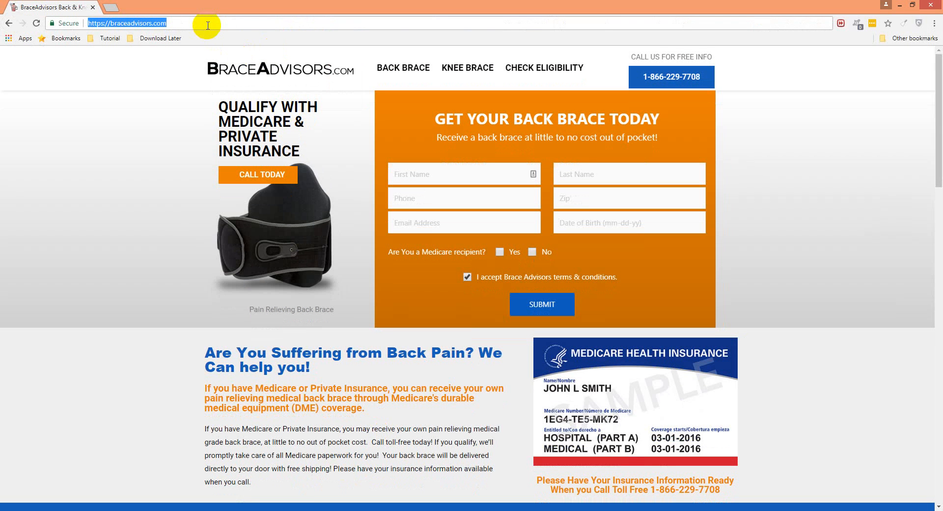
key(Return)
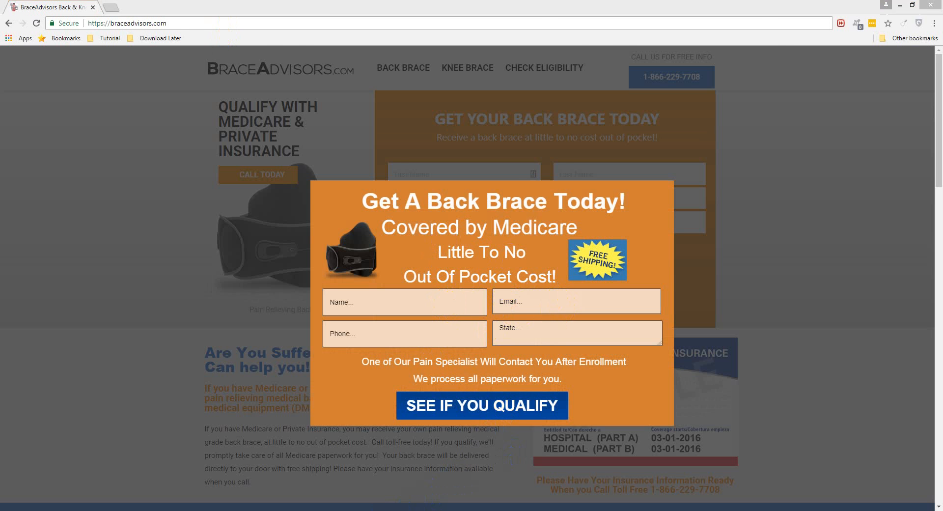
Return to the OnLoad target in Firefox, review its start delay and display options, save it and delete the site cache
key(alt+Tab)
click(302, 6)
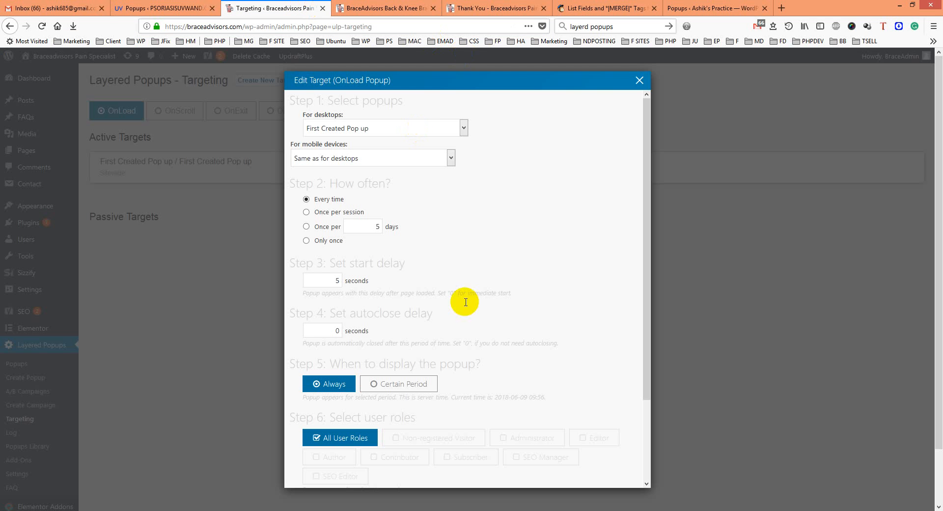
drag(328, 280, 348, 279)
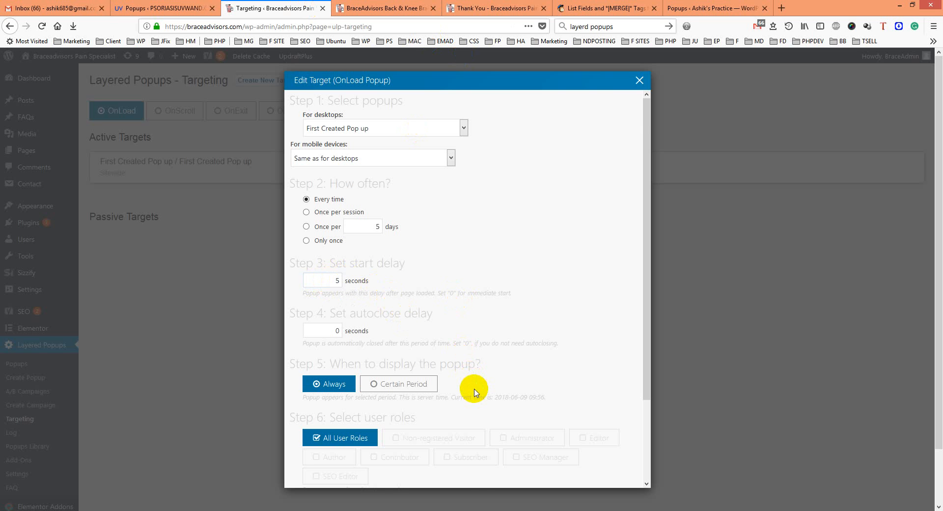
scroll(471, 399, down, 1)
scroll(378, 383, down, 2)
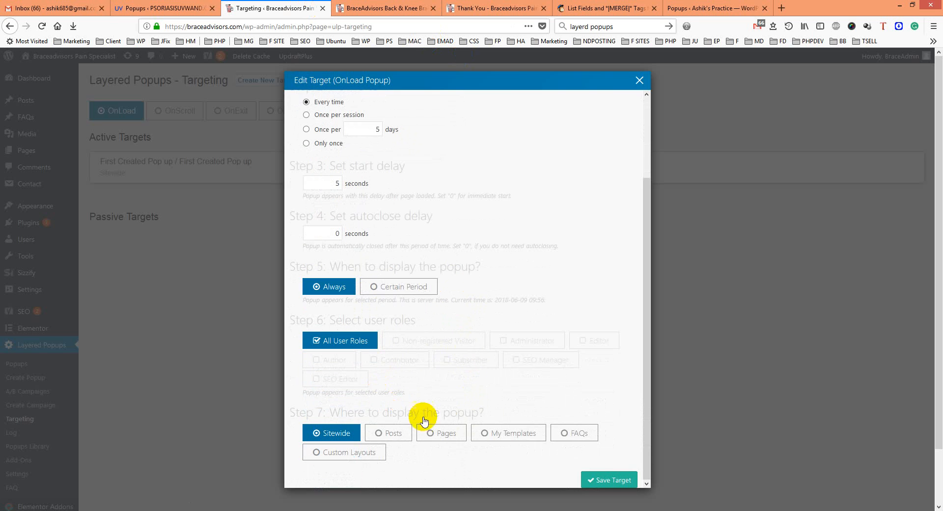
click(610, 481)
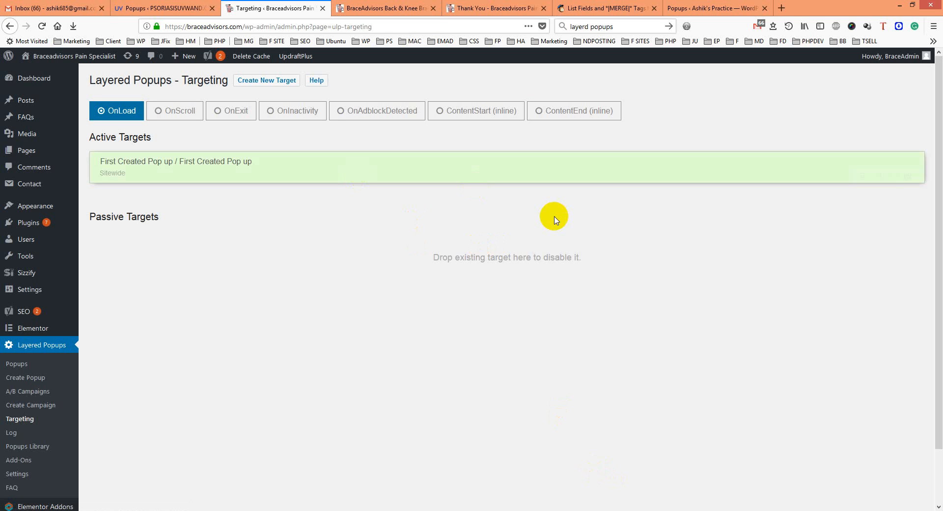
click(252, 58)
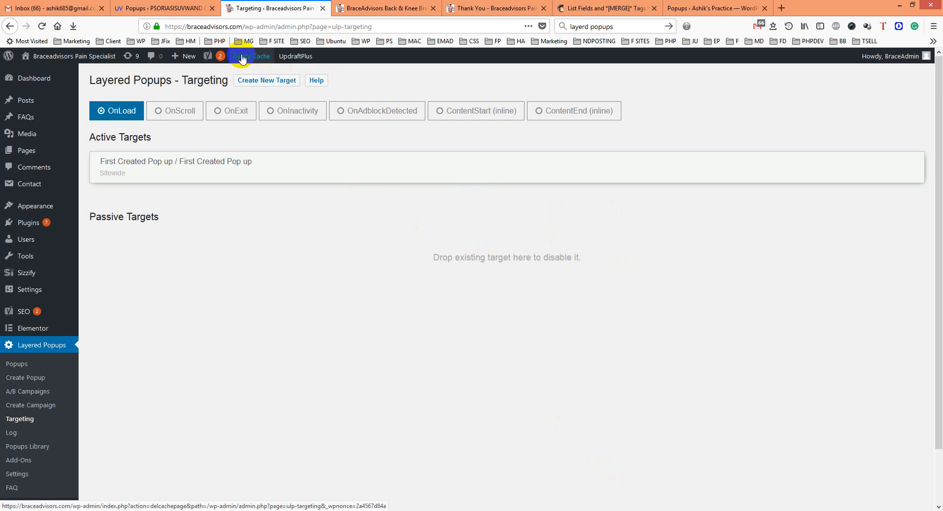
Open the Layered Popups log and examine the e-mail of the recorded subscriber
scroll(414, 105, down, 2)
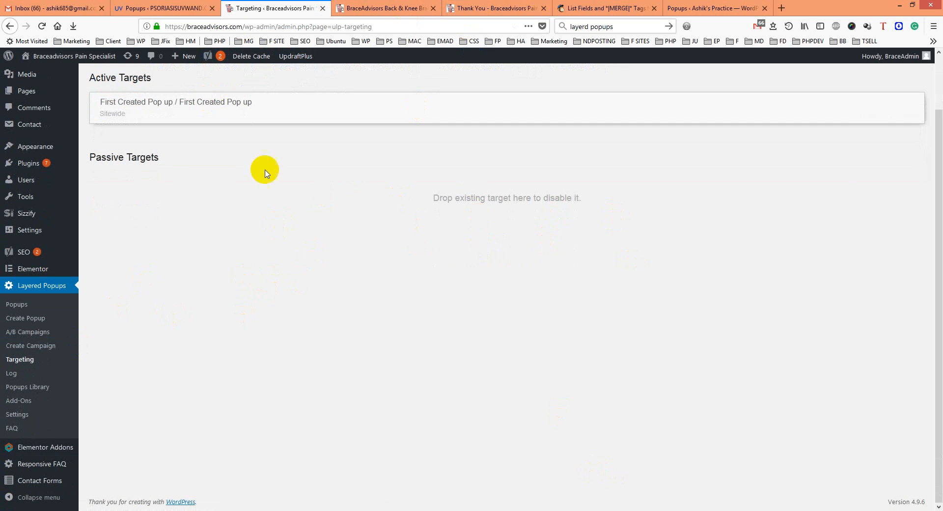
click(10, 379)
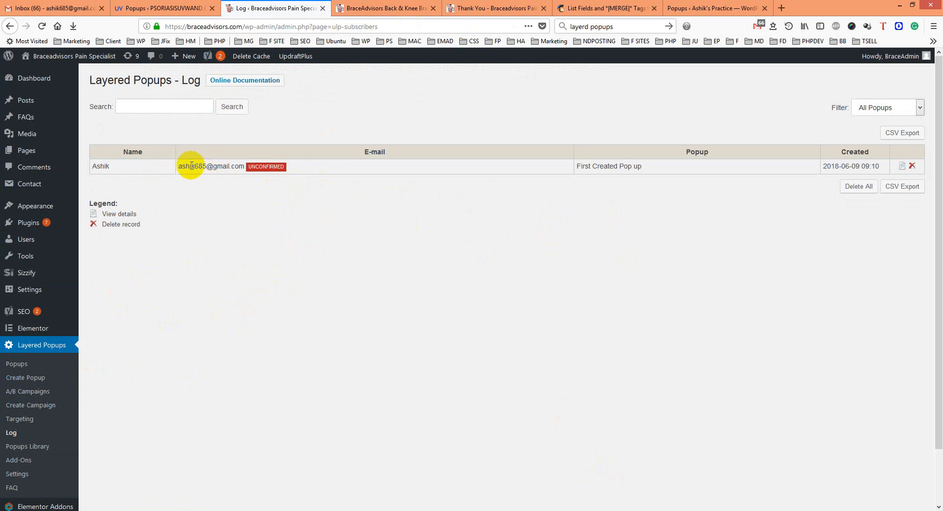
drag(244, 167, 173, 167)
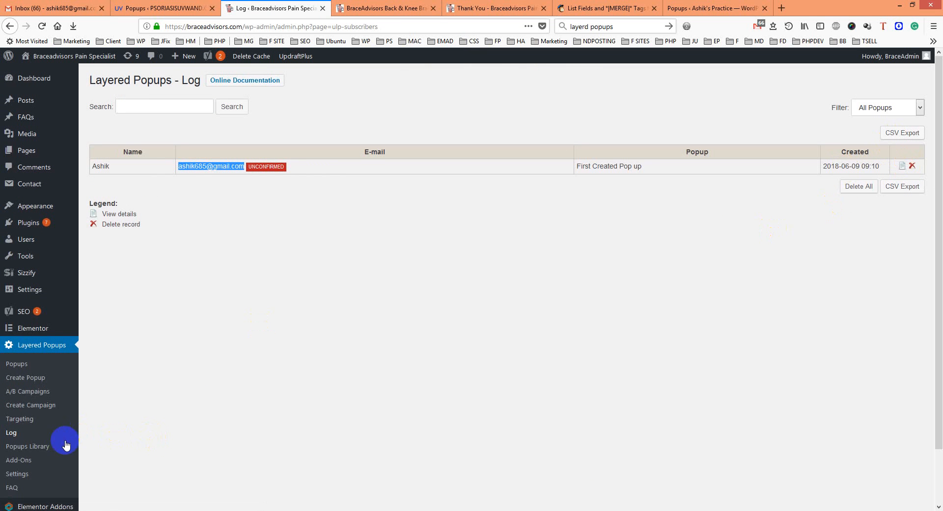
Browse the popup templates in the Layered Popups library and examine their download and import option
click(41, 444)
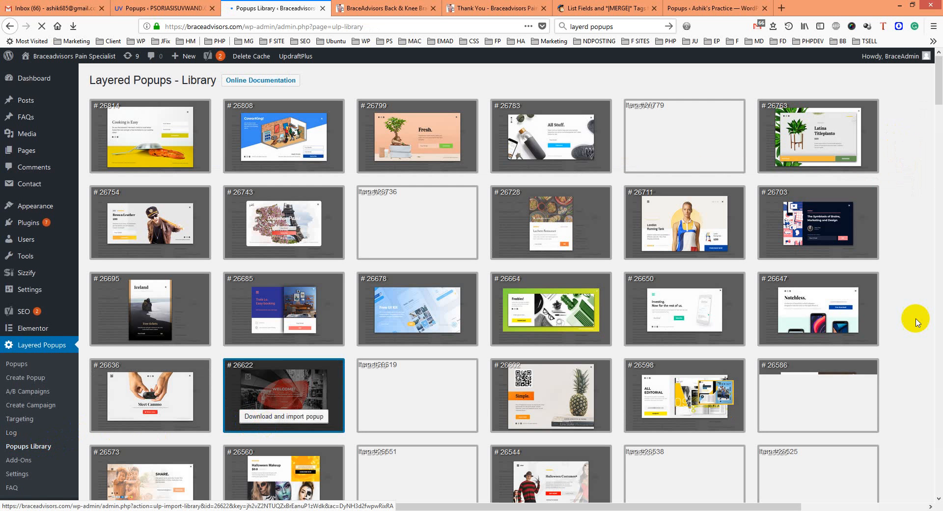
drag(938, 211, 938, 83)
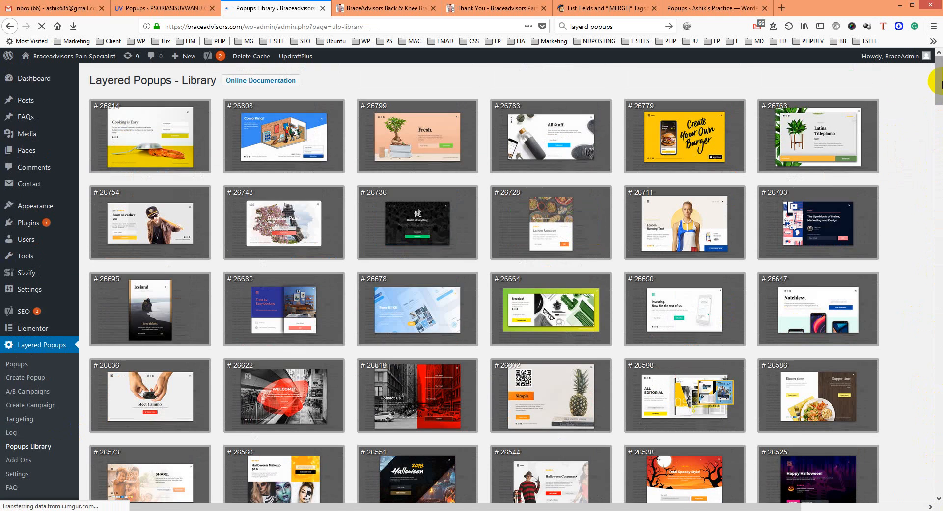
mouse_move(137, 143)
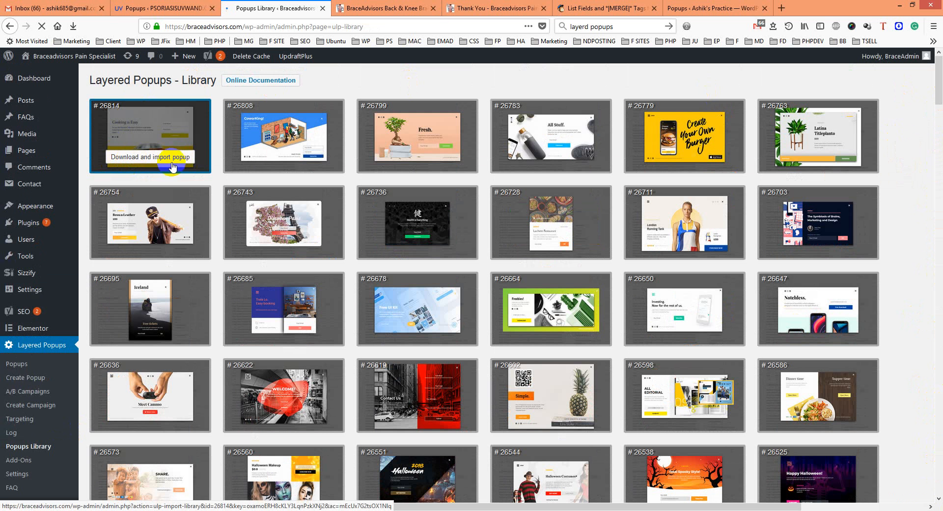
scroll(14, 391, down, 1)
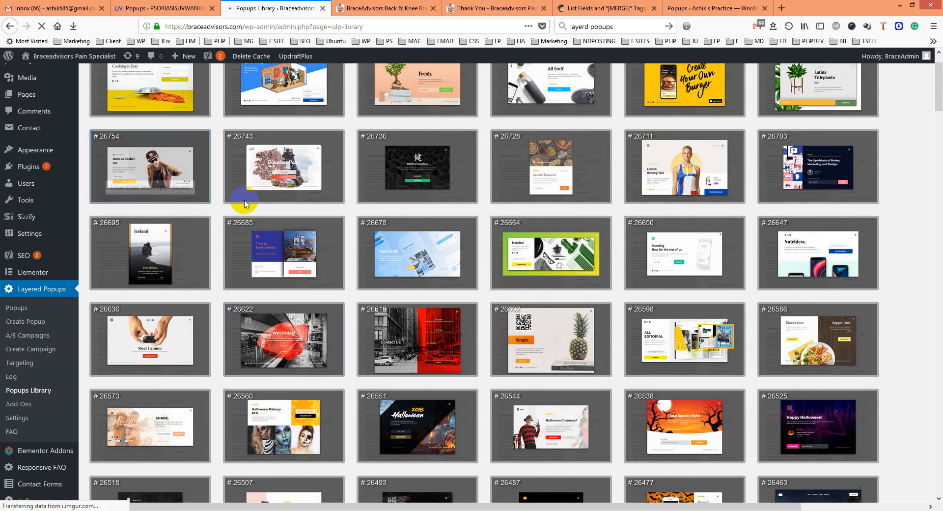
mouse_move(229, 236)
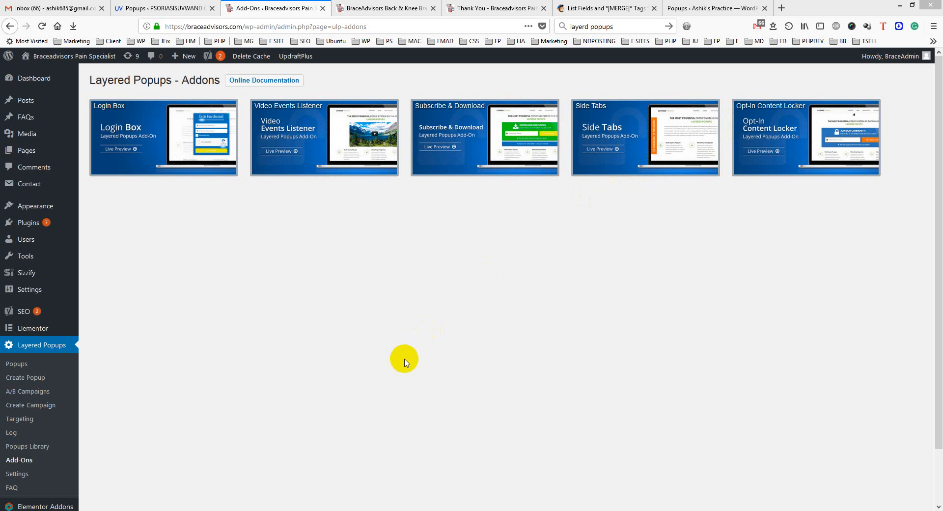
Examine the Opt-In Content Locker among the available add-ons and open the Layered Popups settings
mouse_move(863, 147)
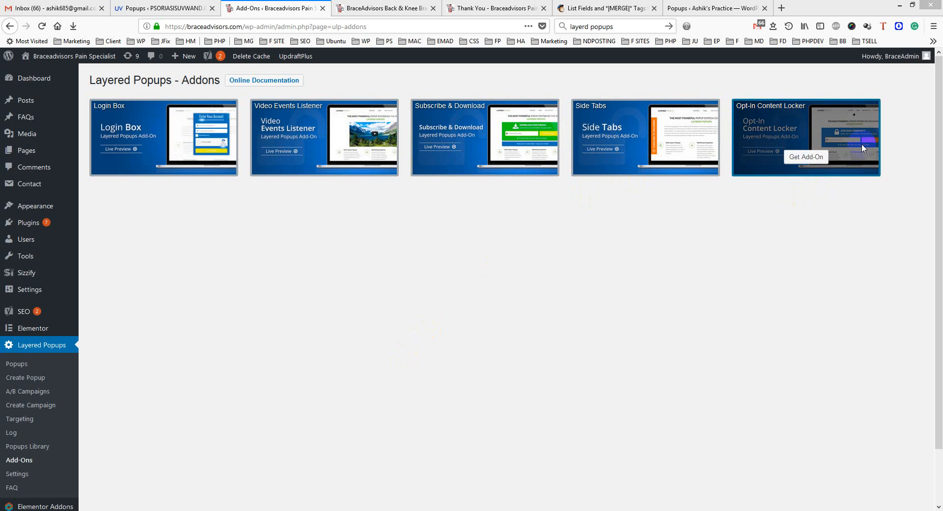
click(17, 475)
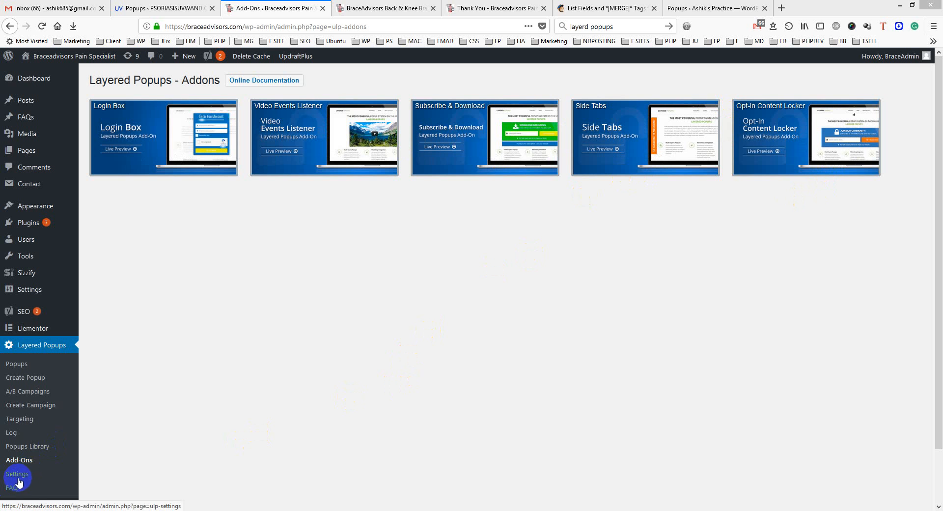